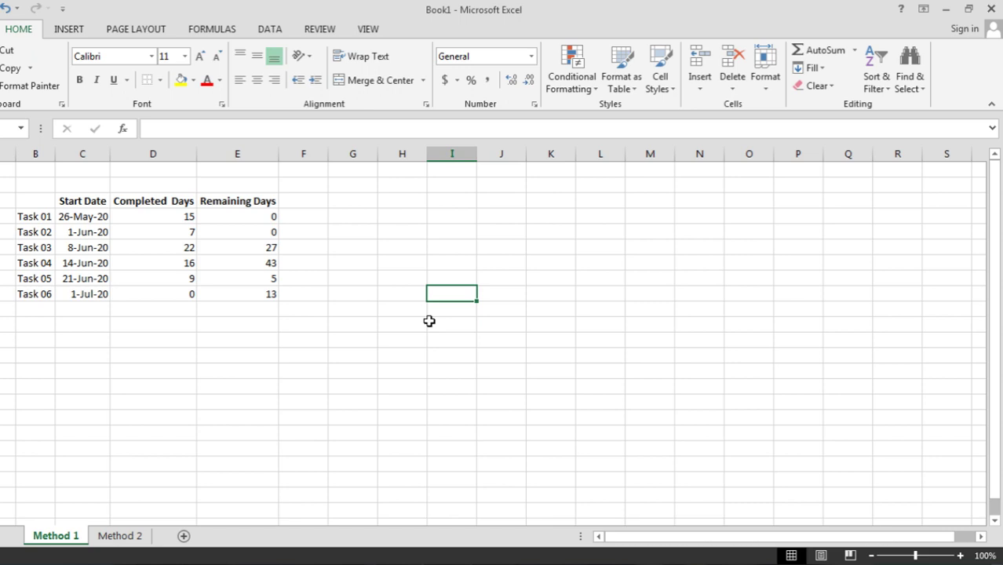
# Step: From an empty cell, insert a blank 3-D Stacked Bar chart from the Insert tab's Bar Chart list
pyautogui.click(496, 307)
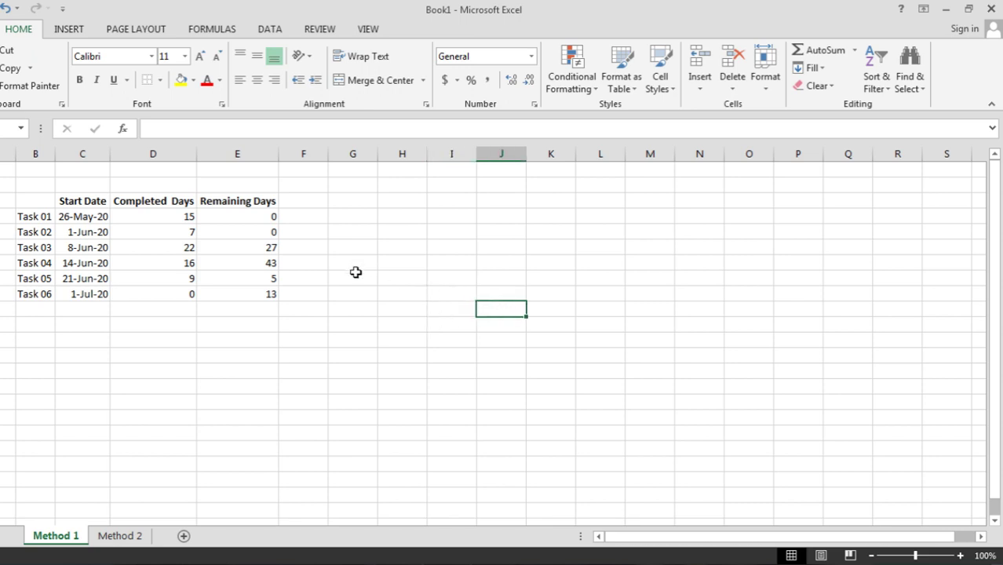
pyautogui.click(69, 30)
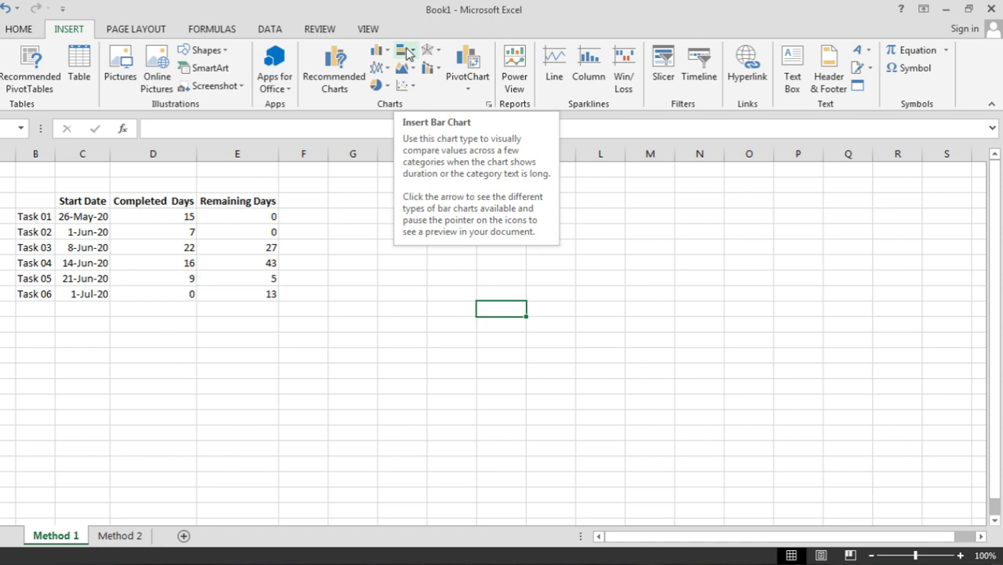
pyautogui.click(416, 55)
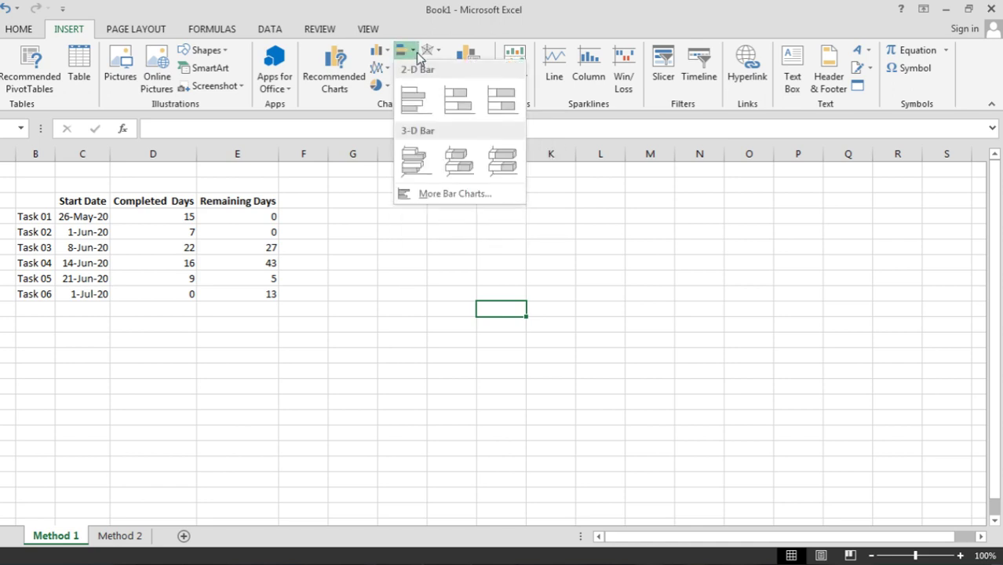
pyautogui.click(469, 170)
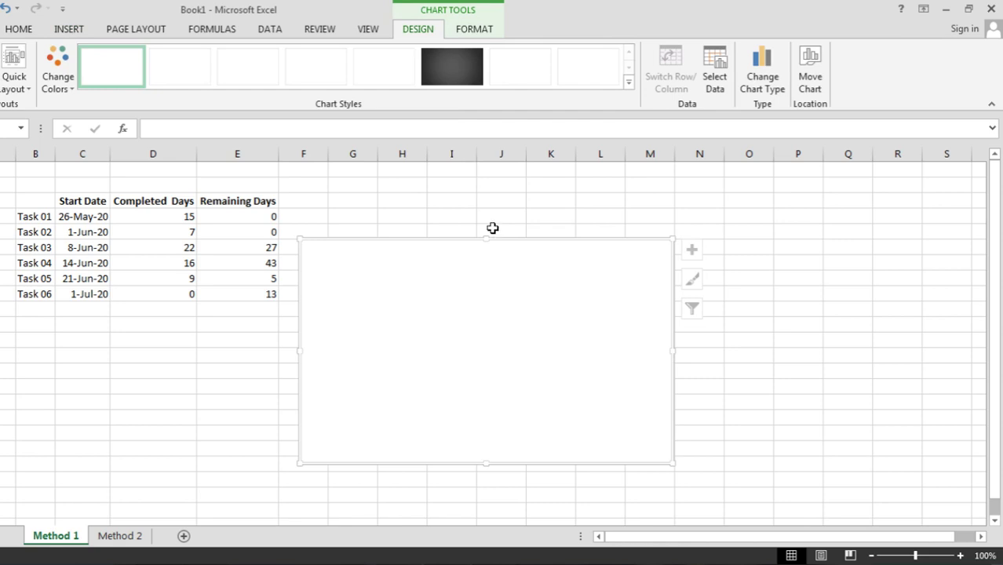
# Step: Move the blank chart right of the table, widen it, and open its Select Data settings
pyautogui.moveTo(608, 401); pyautogui.dragTo(659, 424)
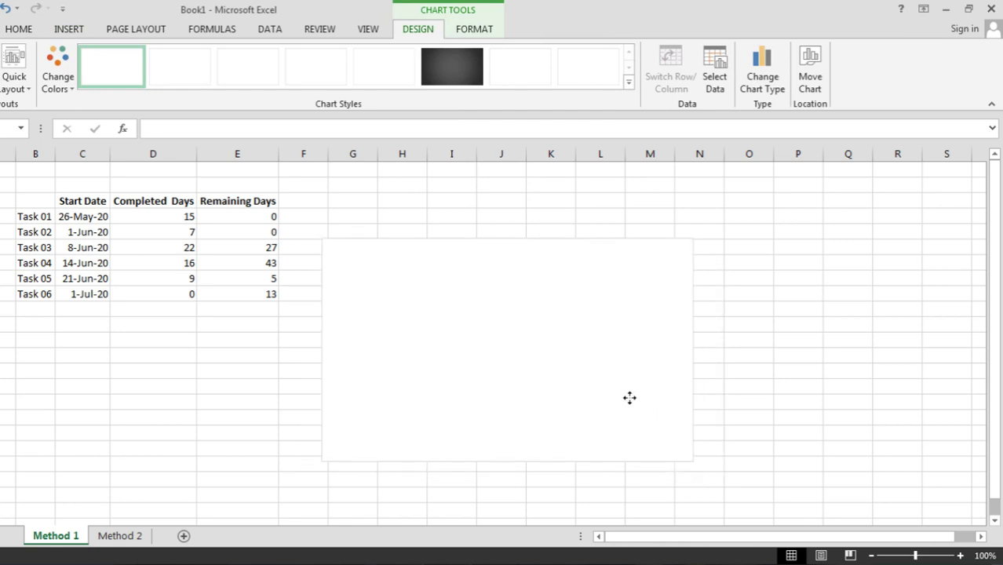
pyautogui.moveTo(629, 398); pyautogui.dragTo(629, 405)
pyautogui.moveTo(694, 358); pyautogui.dragTo(780, 363)
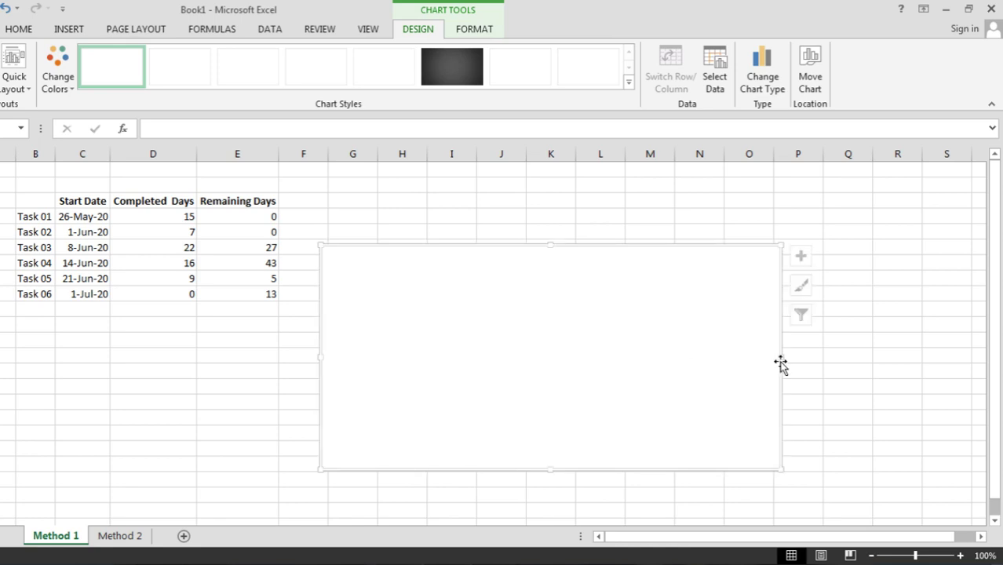
pyautogui.rightClick(679, 292)
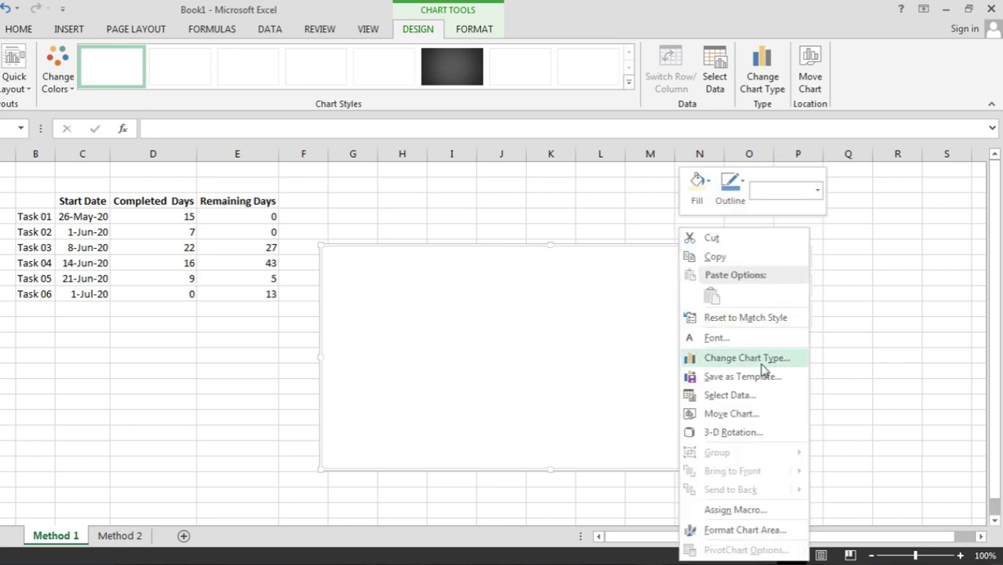
pyautogui.click(767, 401)
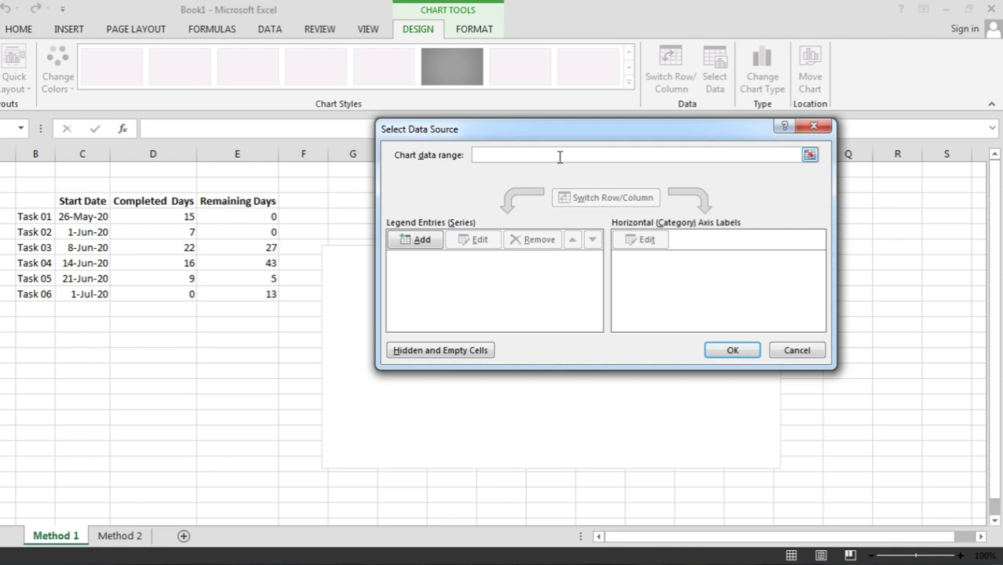
# Step: Add a Start Date series named from C3 with values C4:C9
pyautogui.click(407, 240)
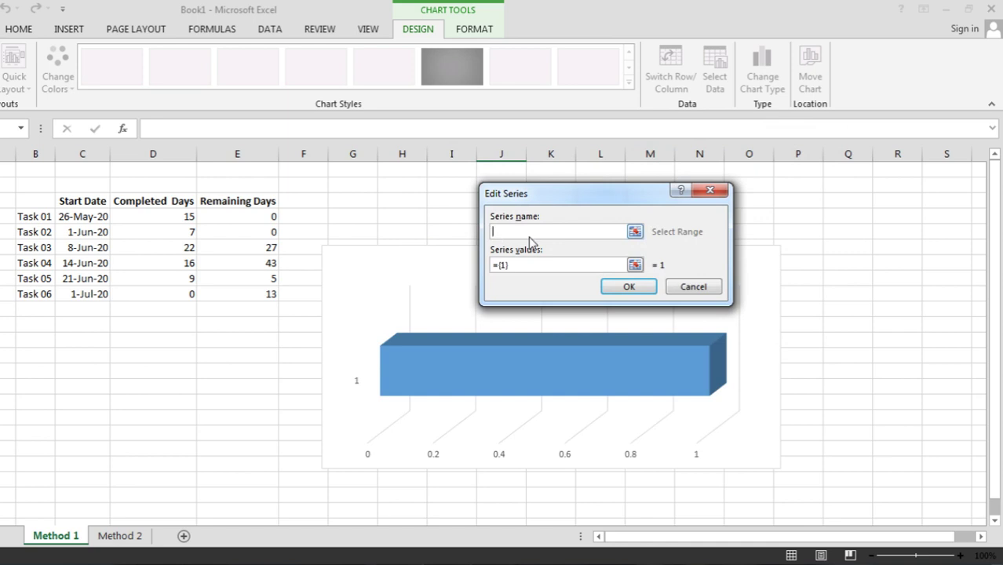
pyautogui.click(78, 201)
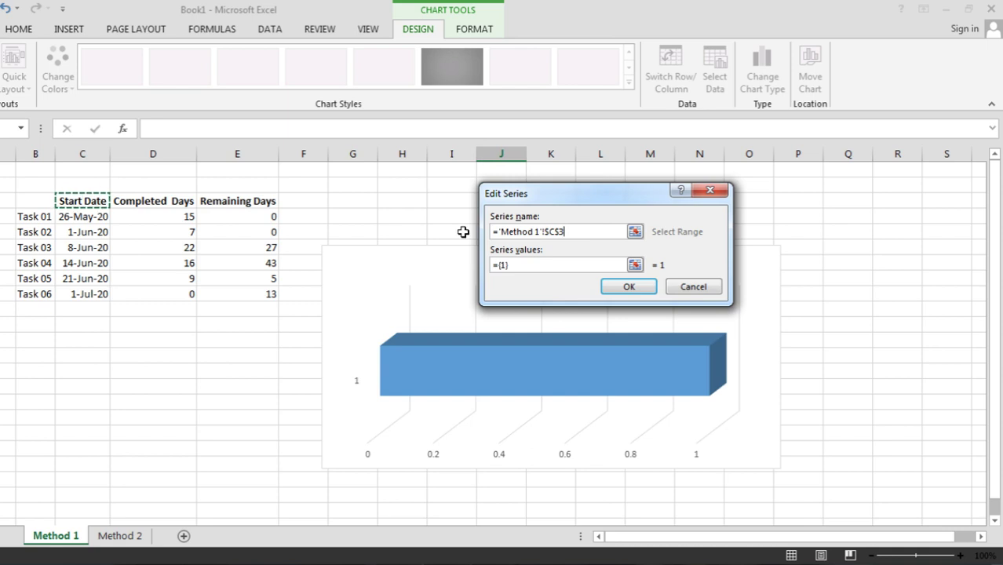
pyautogui.click(529, 264)
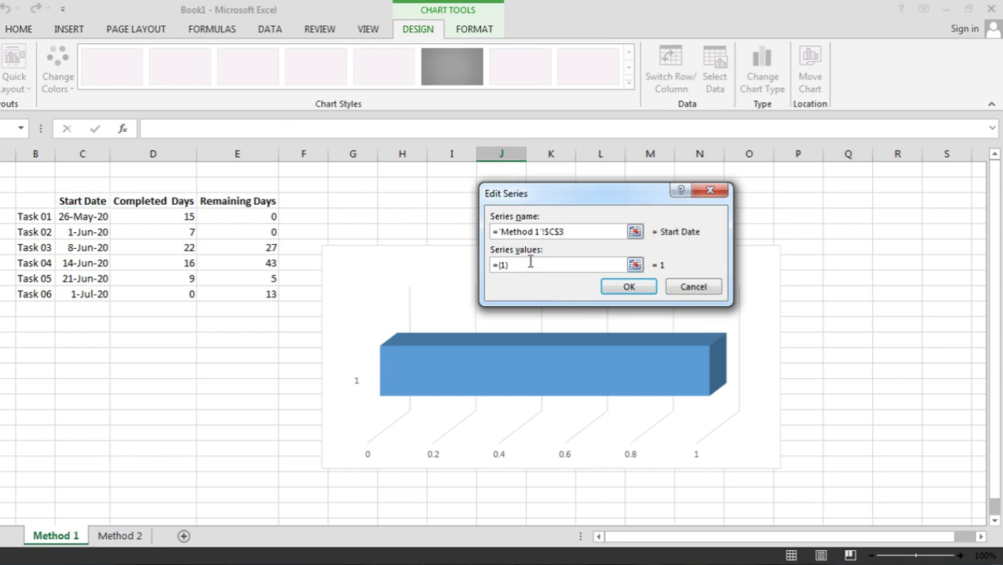
pyautogui.press('BackSpace')
pyautogui.press('BackSpace')
pyautogui.press('BackSpace')
pyautogui.press('BackSpace')
pyautogui.click(81, 217)
pyautogui.hotkey('ctrl', 'shift', 'Down')
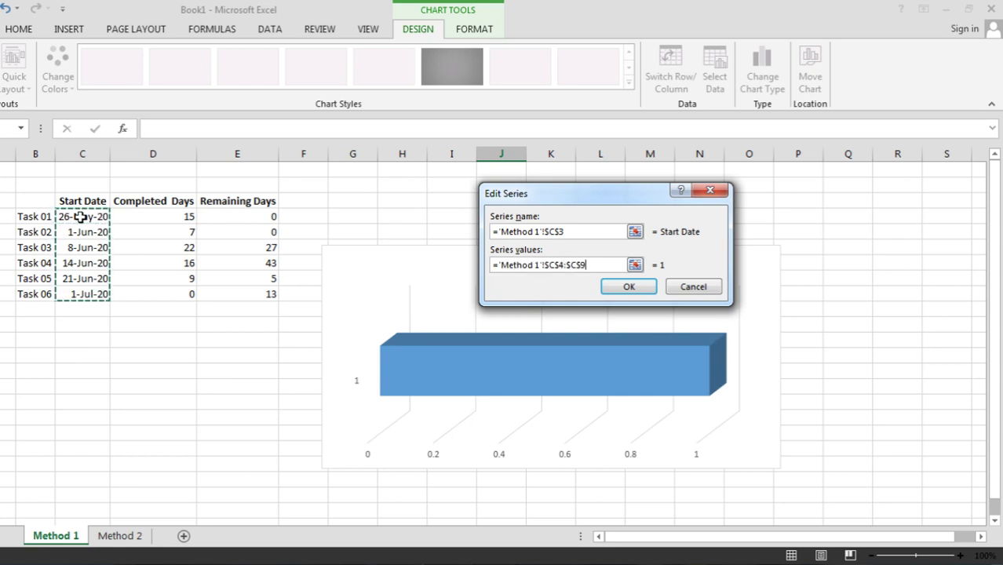
pyautogui.click(628, 288)
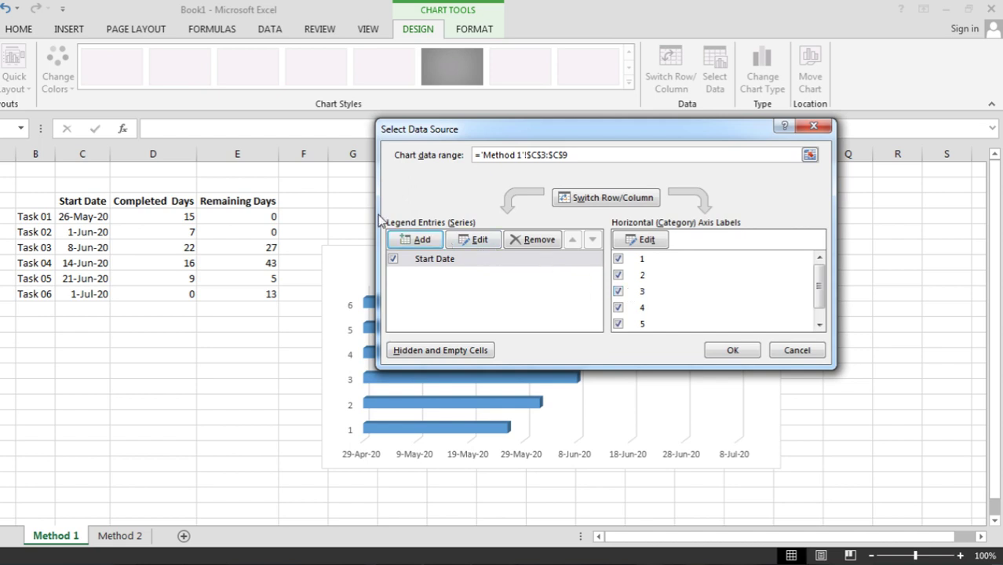
# Step: Add a Completed Days series named from D3 with values D4:D9
pyautogui.click(420, 239)
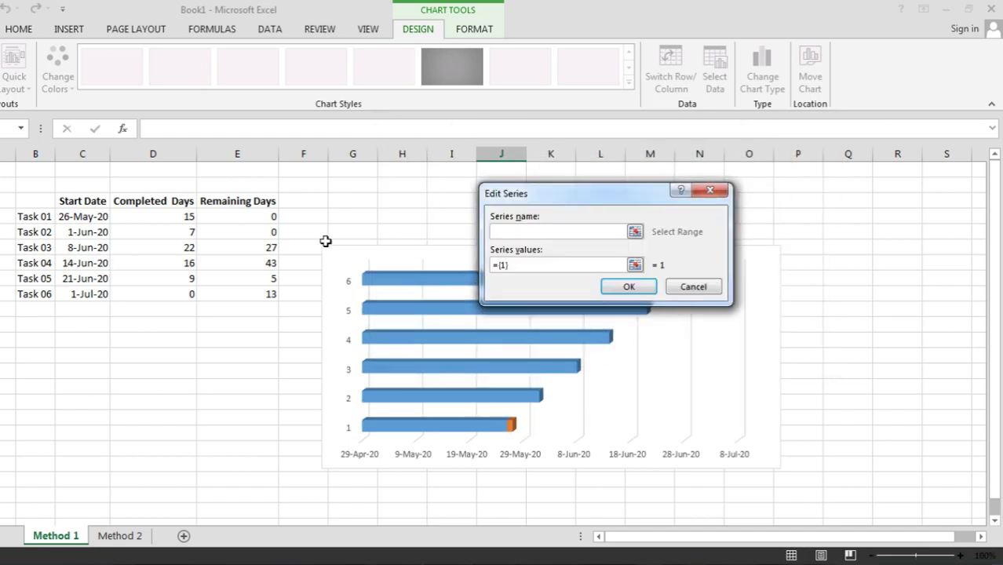
pyautogui.click(168, 202)
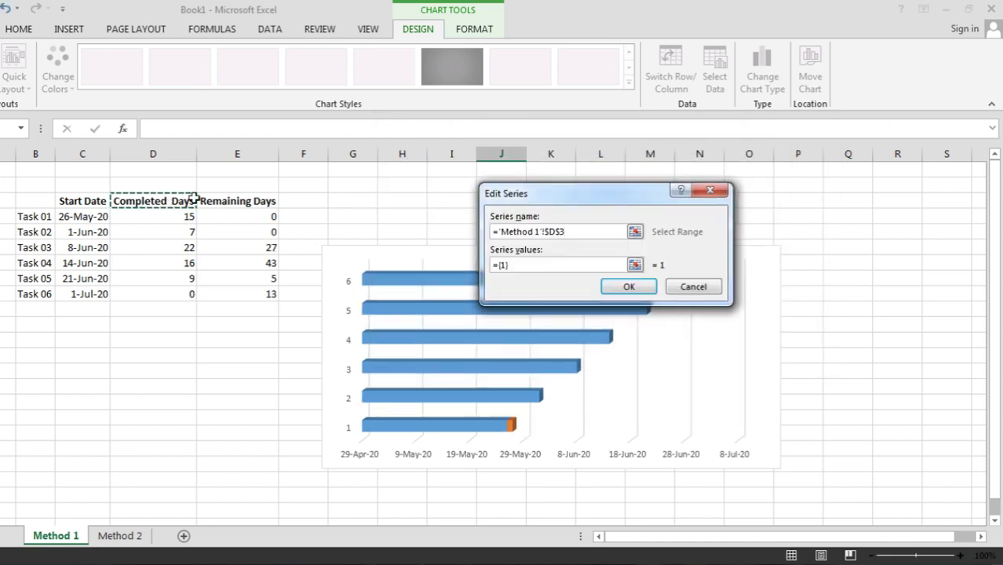
pyautogui.click(559, 264)
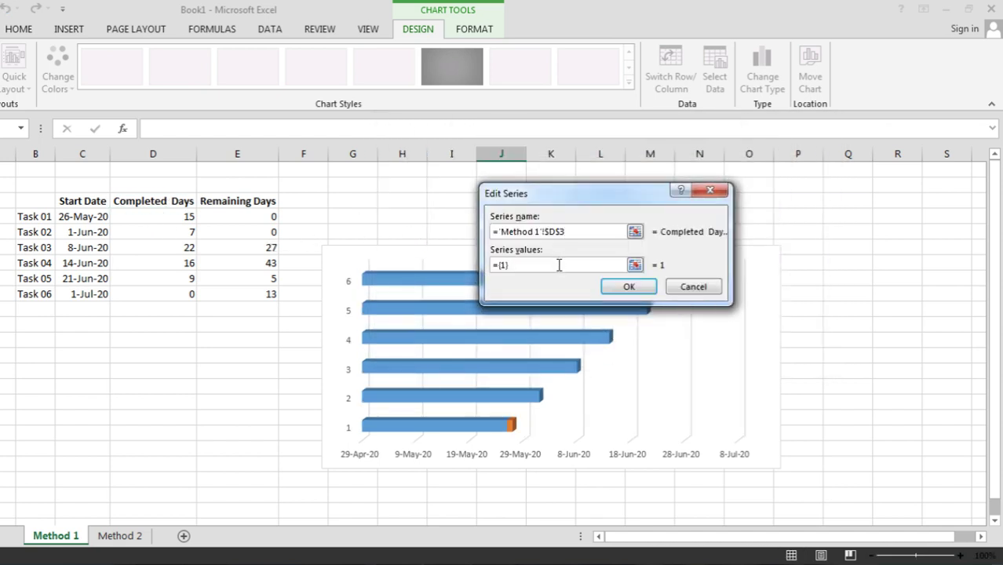
pyautogui.press('BackSpace')
pyautogui.press('BackSpace')
pyautogui.press('BackSpace')
pyautogui.press('BackSpace')
pyautogui.click(189, 216)
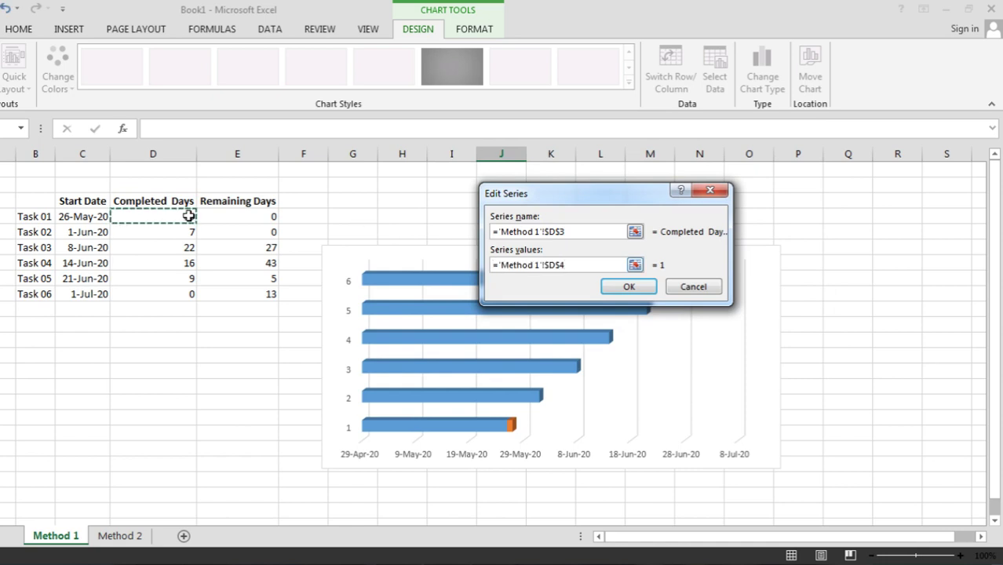
pyautogui.hotkey('ctrl', 'shift', 'Down')
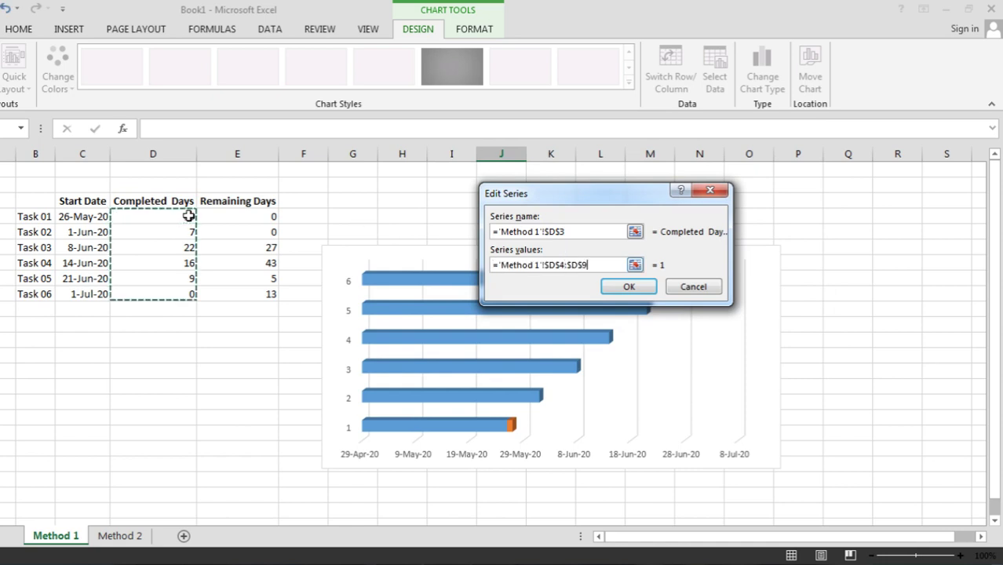
pyautogui.click(628, 286)
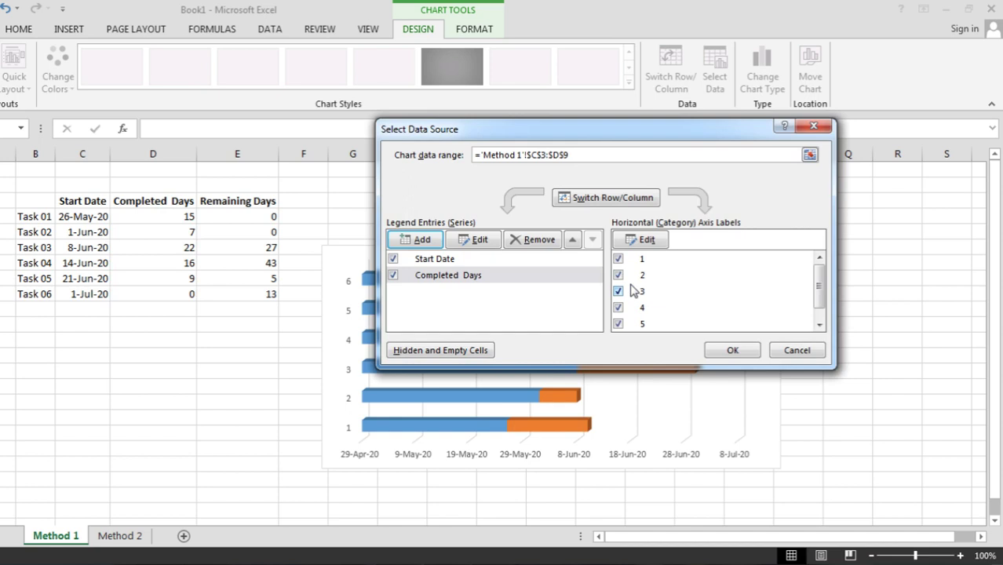
# Step: Add a Remaining Days series named from E3 with values E4:E9
pyautogui.click(399, 241)
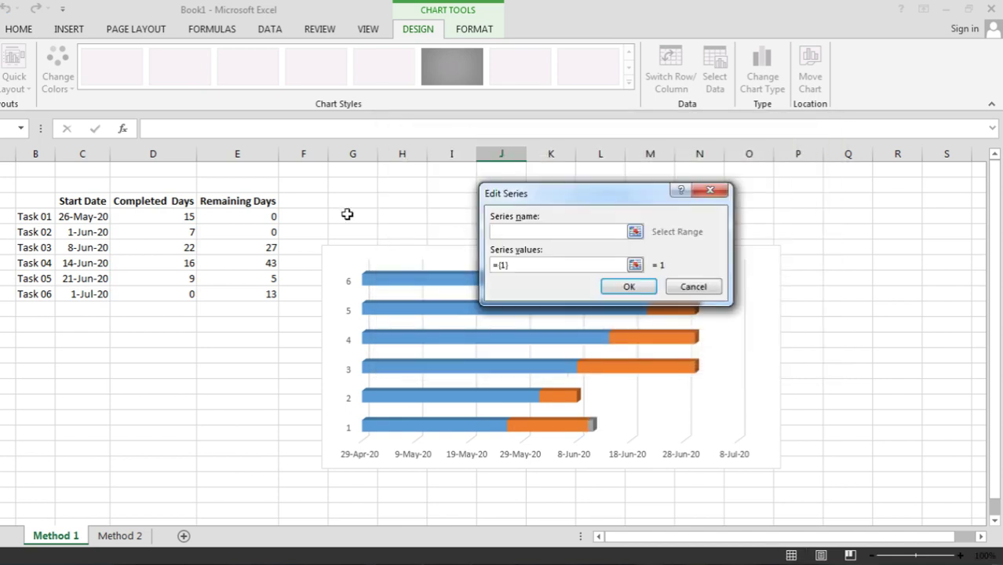
pyautogui.click(260, 204)
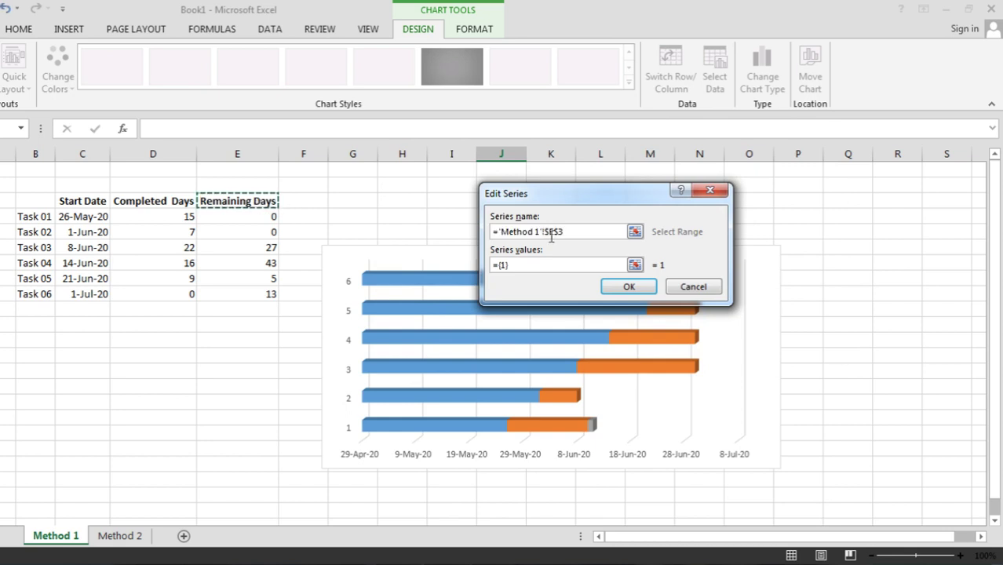
pyautogui.click(578, 264)
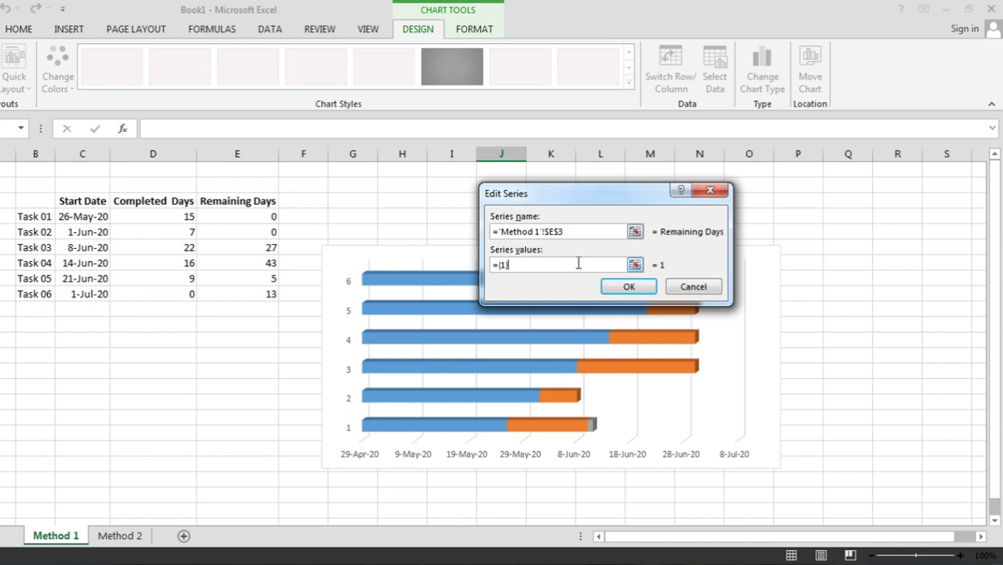
pyautogui.press('BackSpace')
pyautogui.press('BackSpace')
pyautogui.press('BackSpace')
pyautogui.press('BackSpace')
pyautogui.click(236, 217)
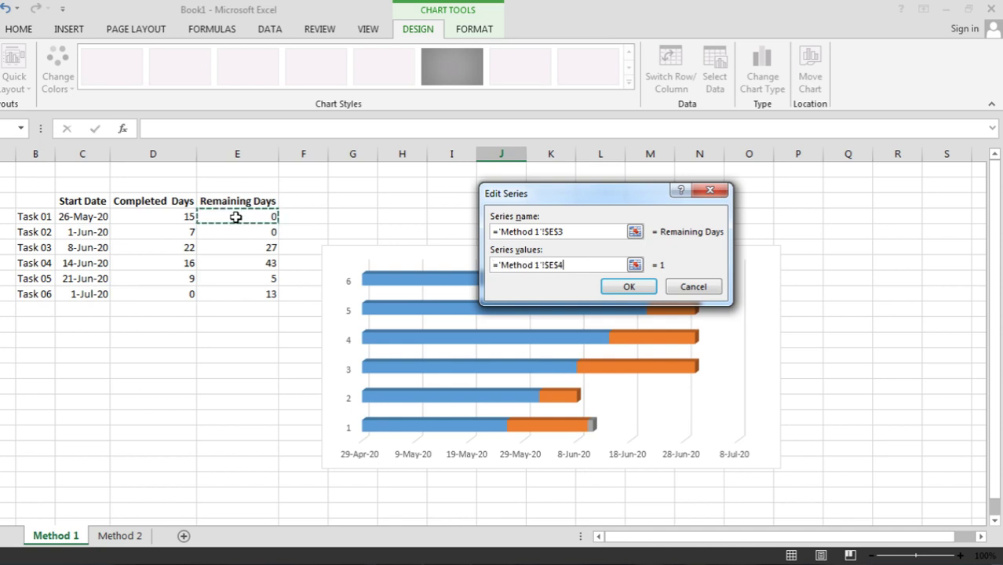
pyautogui.hotkey('ctrl', 'shift', 'Down')
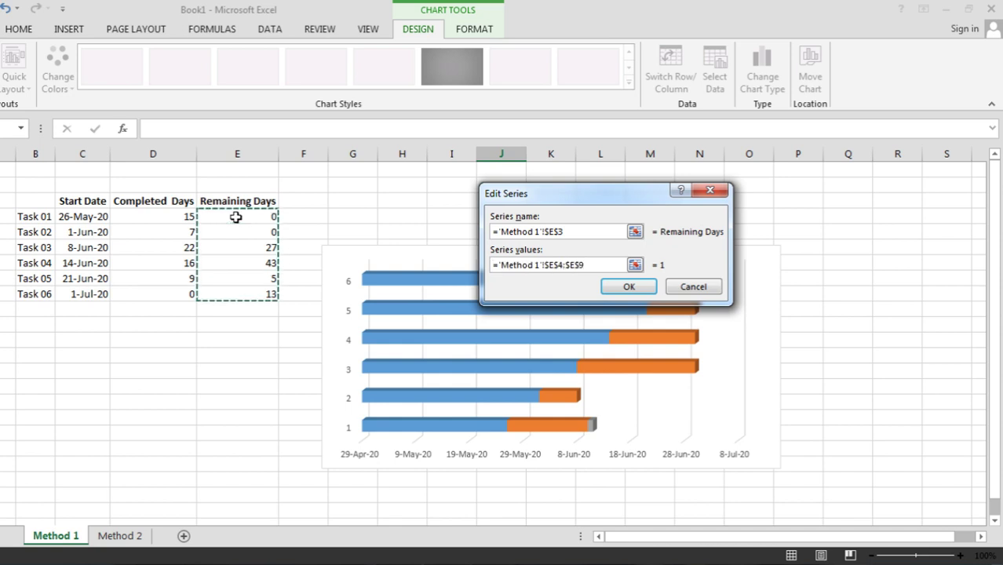
pyautogui.click(628, 287)
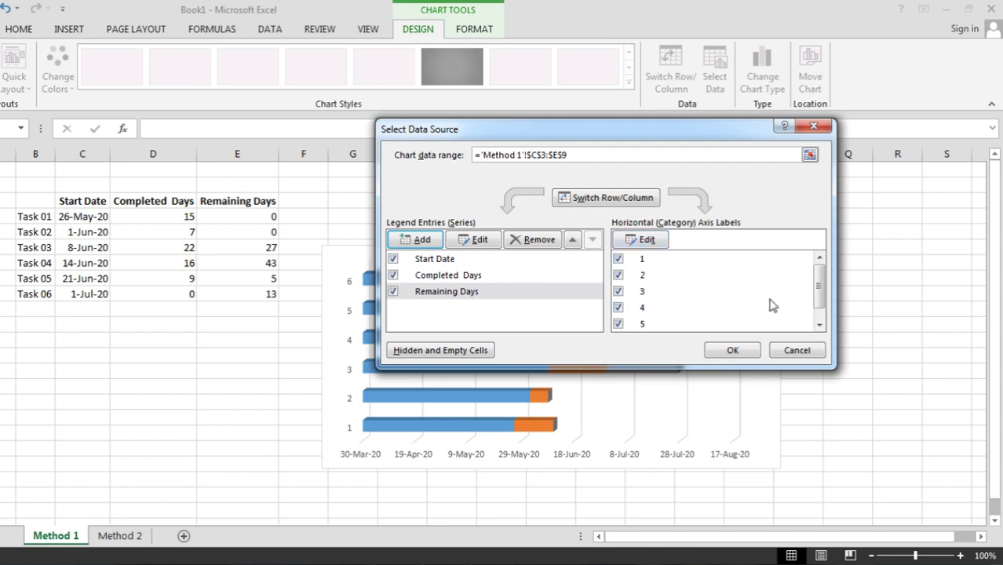
# Step: Set the category axis labels to the range B4:B9 and apply the data source
pyautogui.click(819, 324)
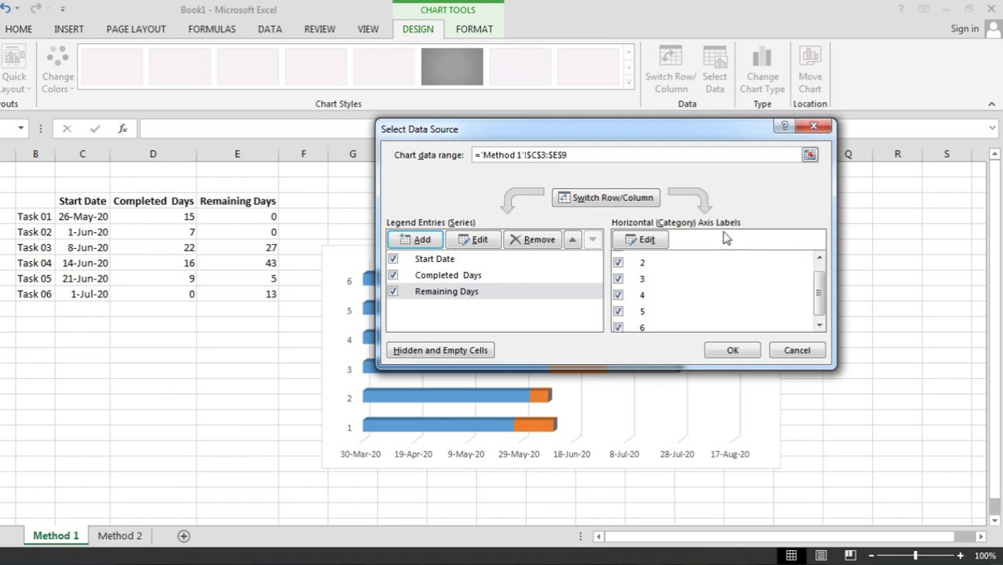
pyautogui.click(653, 241)
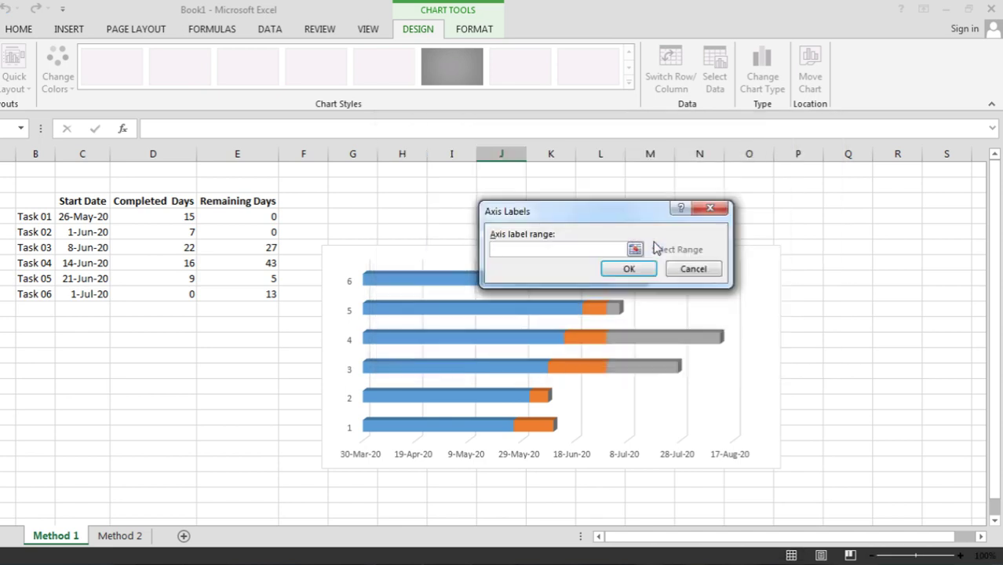
pyautogui.click(35, 217)
pyautogui.hotkey('ctrl', 'shift', 'Down')
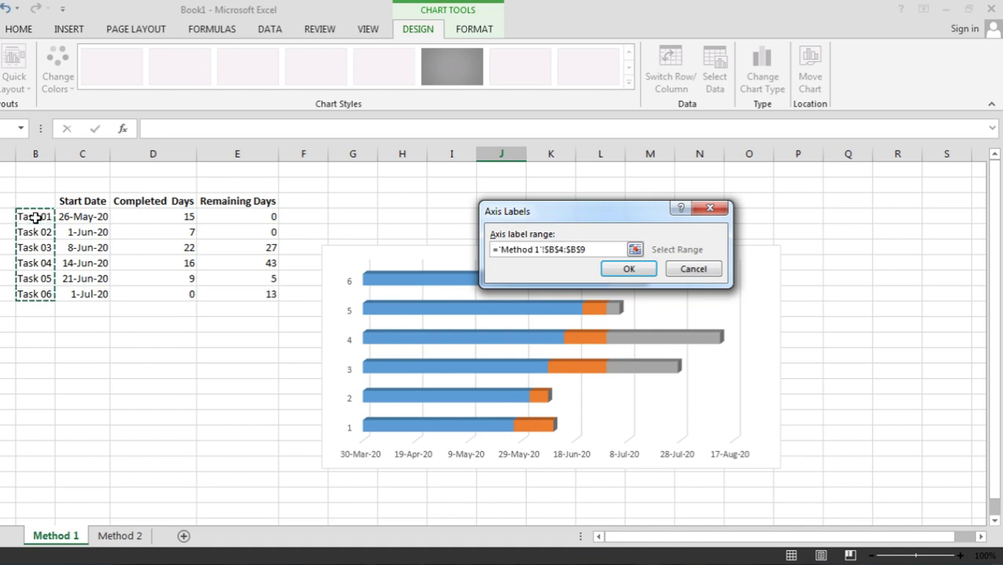
pyautogui.click(628, 268)
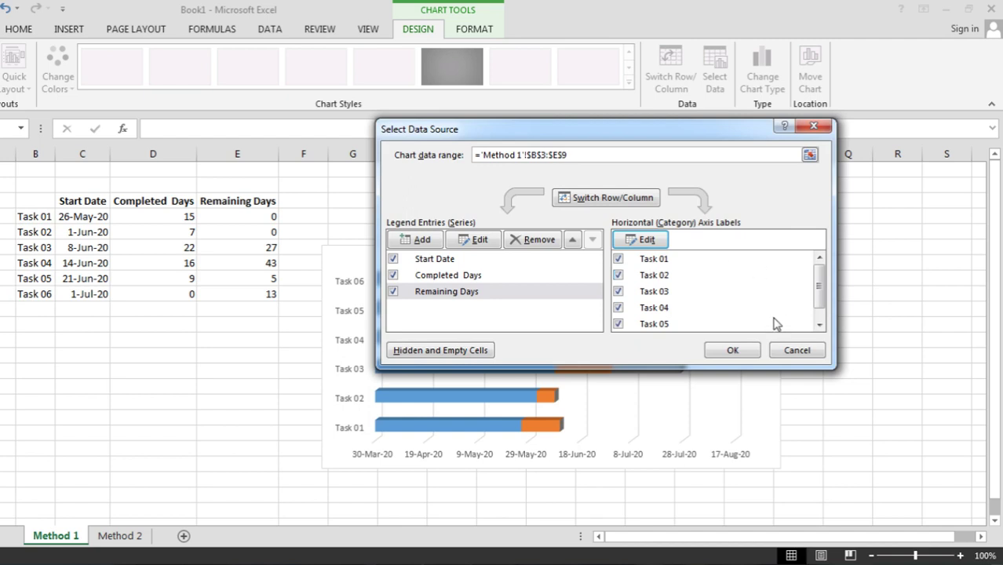
pyautogui.click(732, 349)
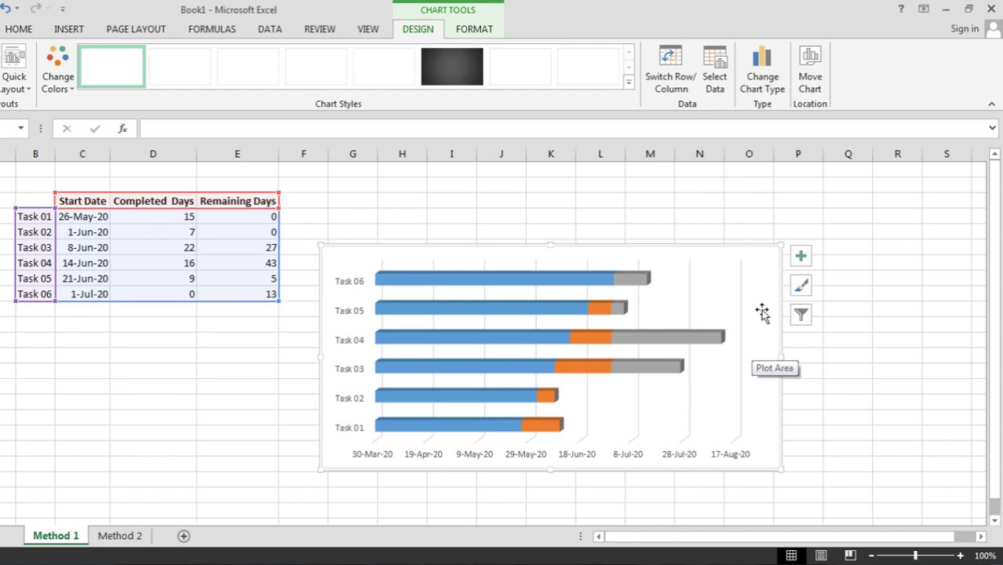
# Step: Move the plot area higher inside the chart
pyautogui.click(760, 315)
pyautogui.moveTo(488, 397); pyautogui.dragTo(761, 313)
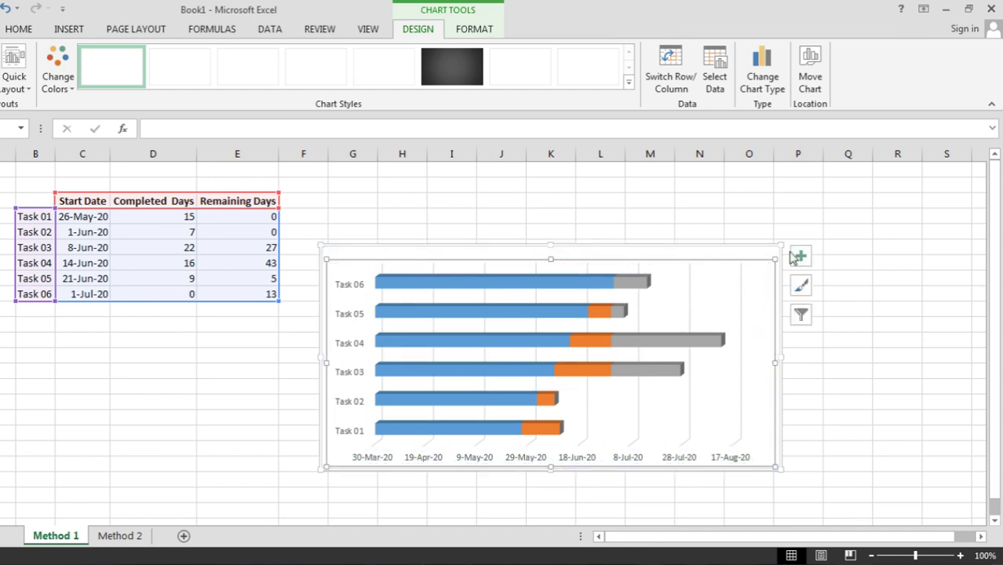
pyautogui.click(888, 380)
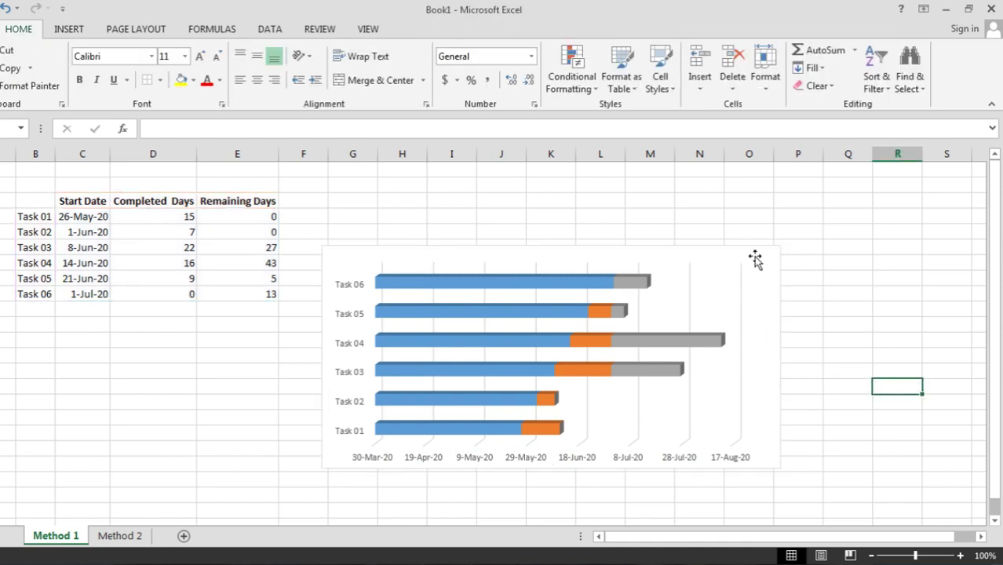
# Step: Move the chart down-left below the task table and widen it to the right
pyautogui.moveTo(755, 261); pyautogui.dragTo(463, 318)
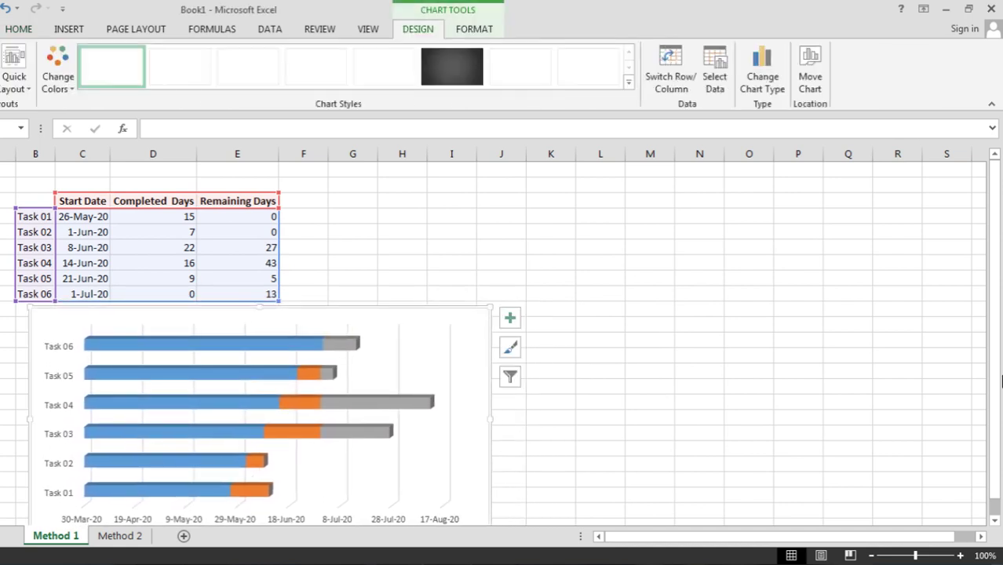
pyautogui.moveTo(998, 383); pyautogui.dragTo(999, 386)
pyautogui.click(994, 519)
pyautogui.click(994, 519)
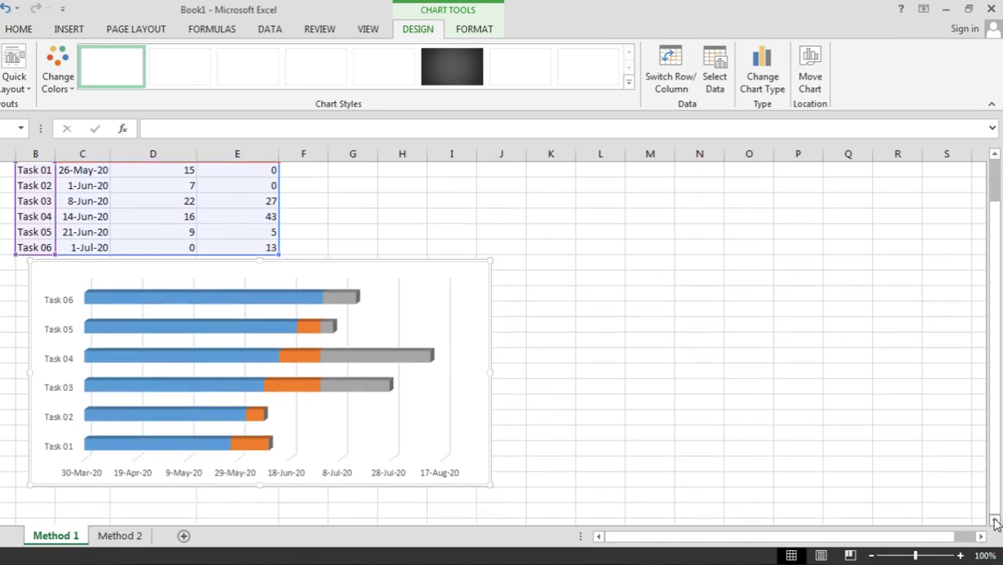
pyautogui.moveTo(490, 370); pyautogui.dragTo(833, 370)
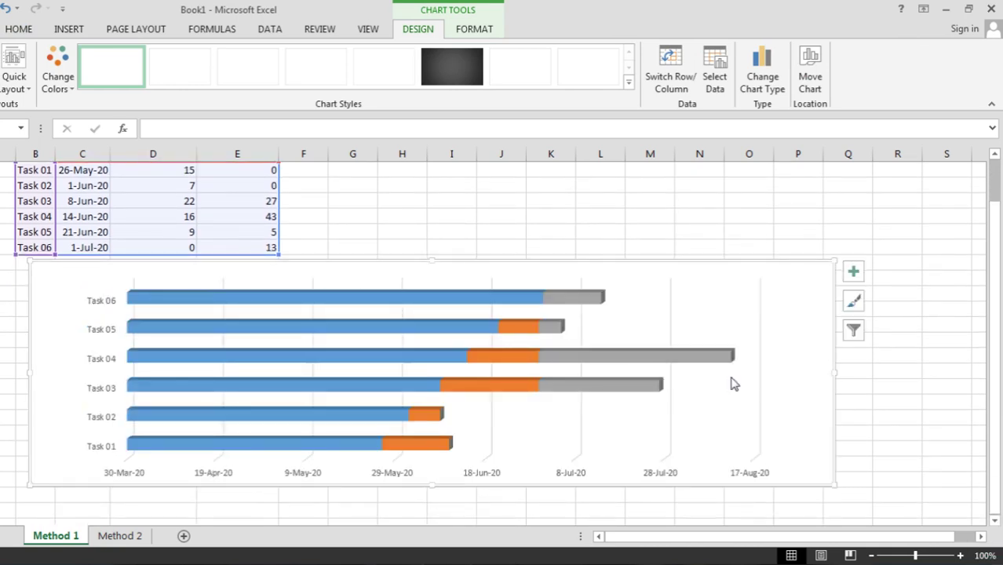
pyautogui.moveTo(569, 365)
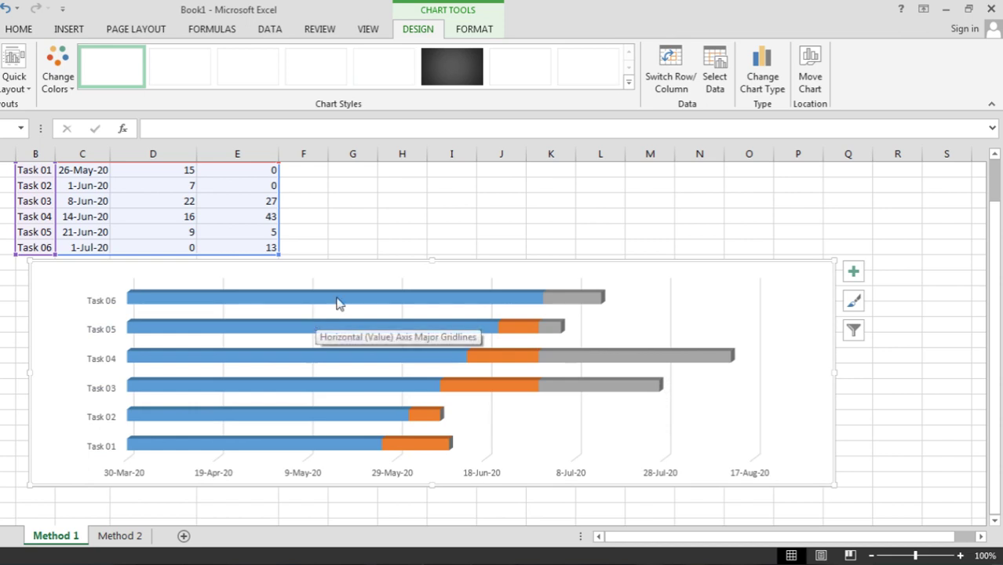
pyautogui.moveTo(450, 305)
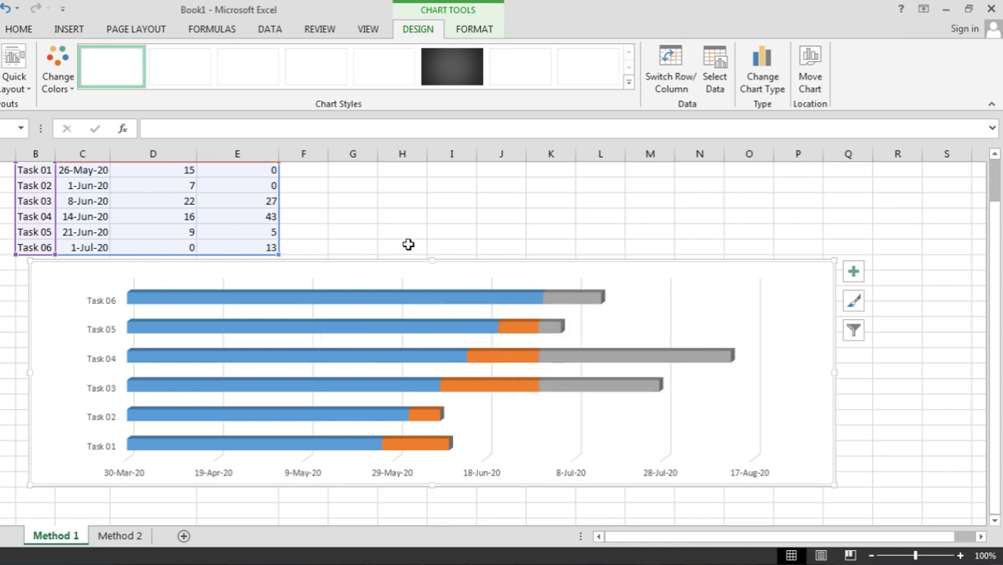
pyautogui.moveTo(992, 173); pyautogui.dragTo(999, 202)
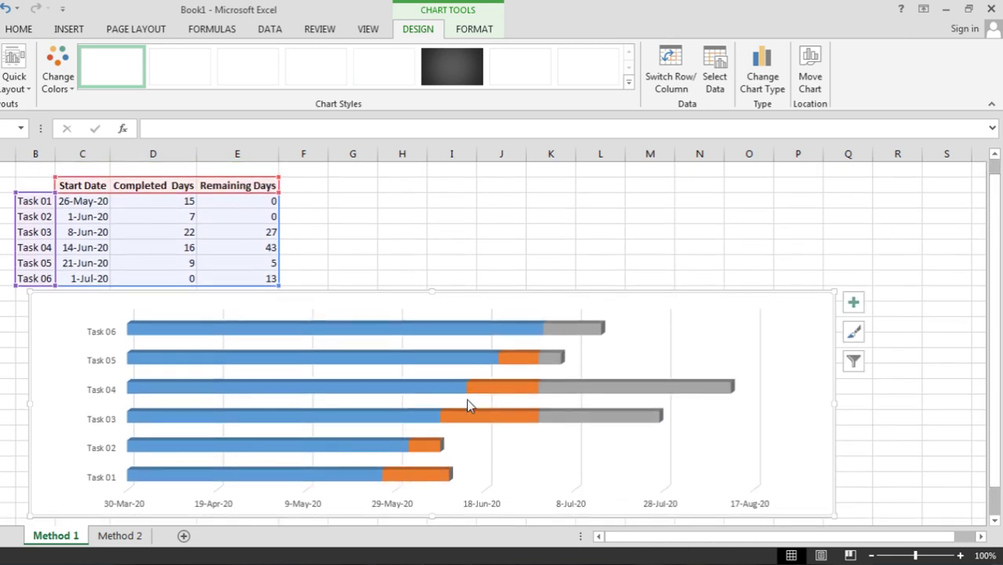
pyautogui.moveTo(406, 364)
# Step: Set the Start Date series fill to No fill in Format Data Series
pyautogui.click(395, 363)
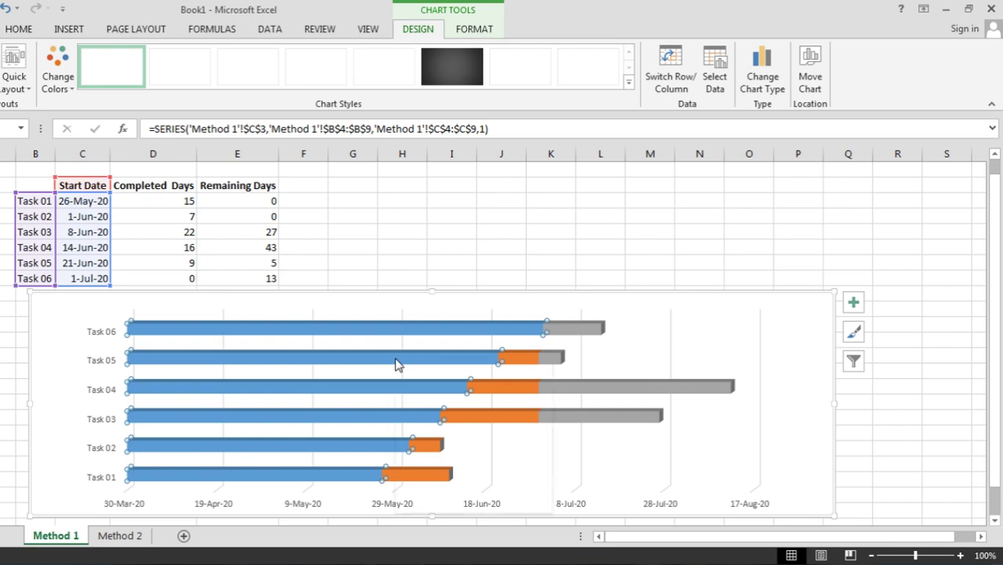
pyautogui.rightClick(396, 364)
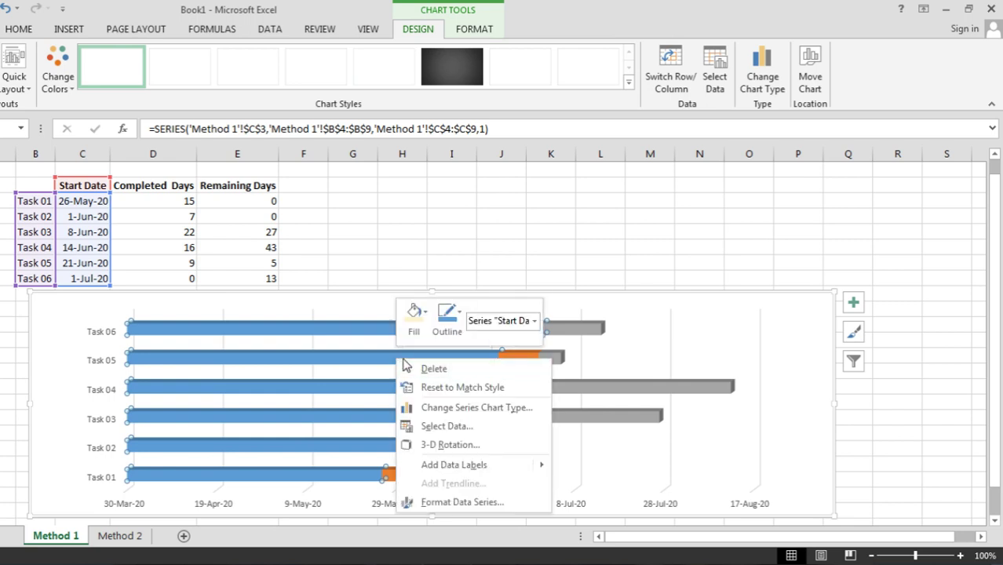
pyautogui.click(491, 502)
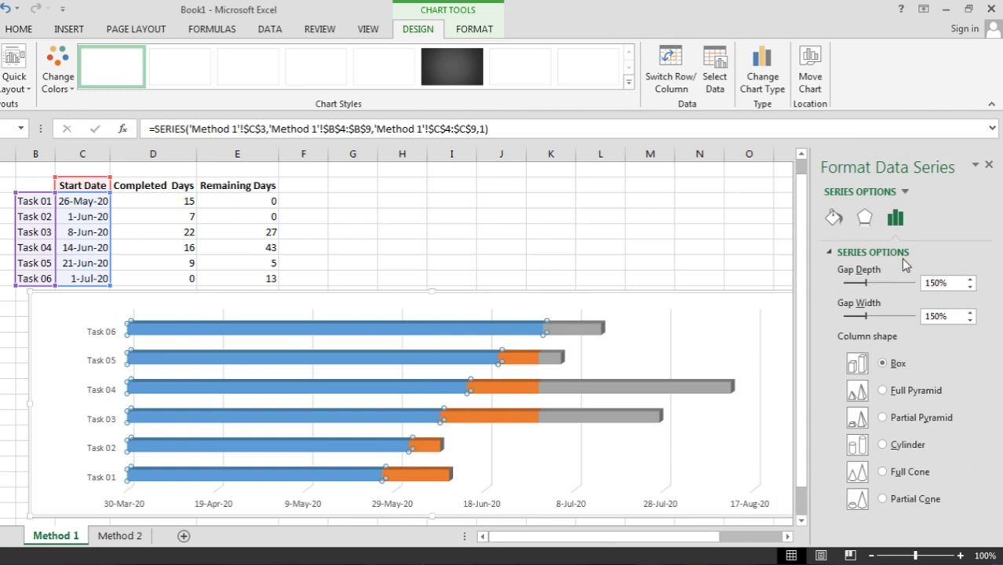
pyautogui.click(832, 219)
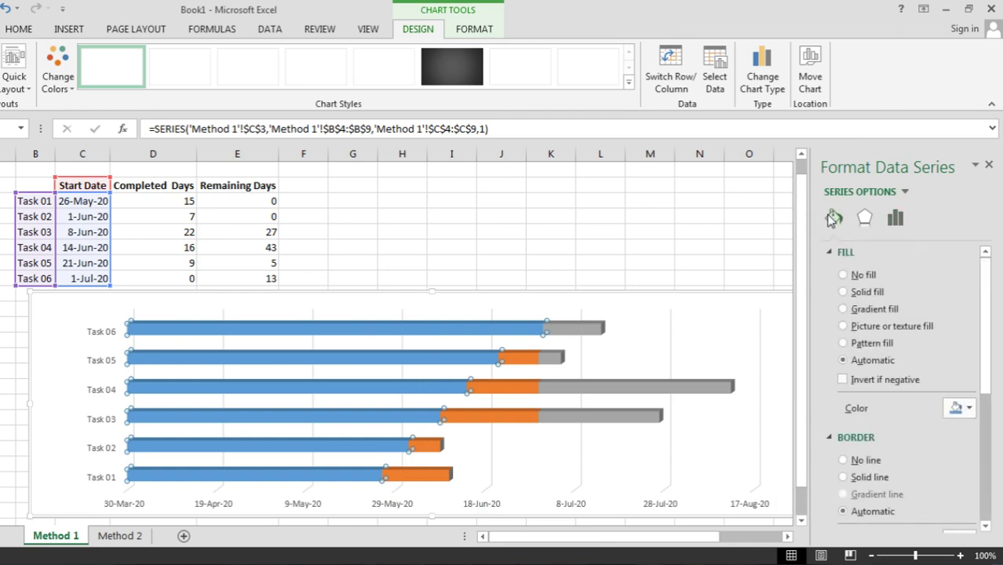
pyautogui.click(843, 275)
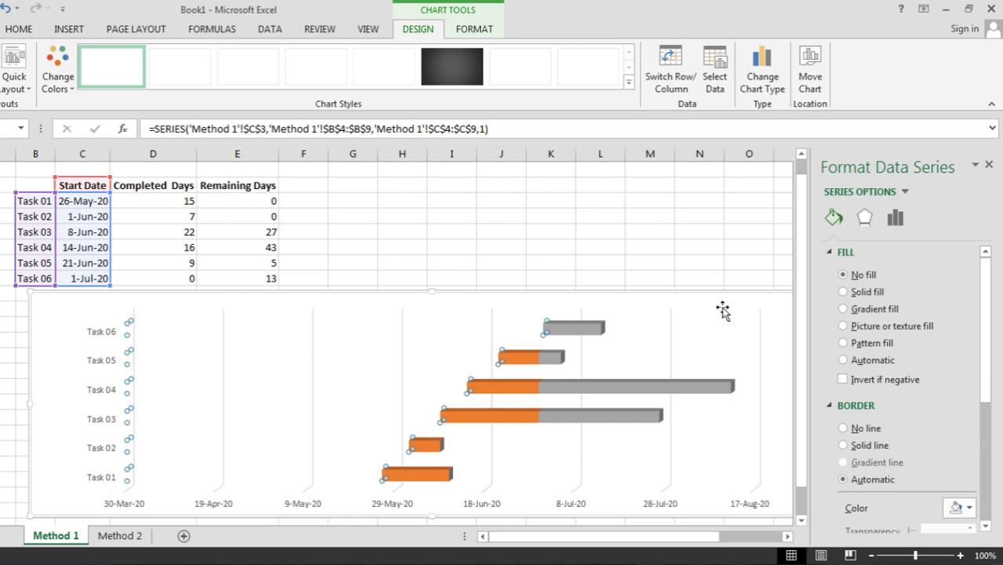
pyautogui.click(721, 307)
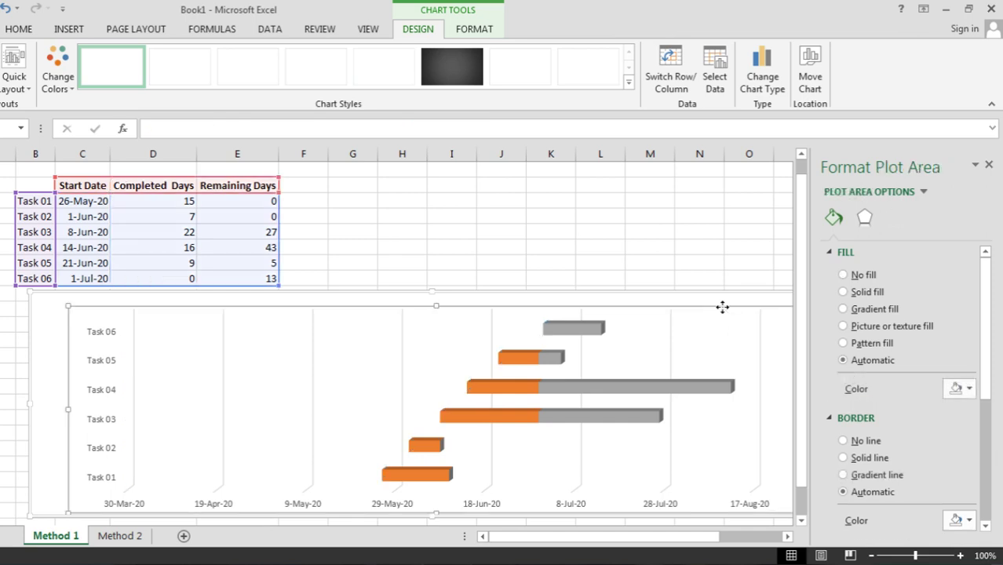
# Step: Move the chart to the sheet's left edge and select the horizontal date axis
pyautogui.click(722, 302)
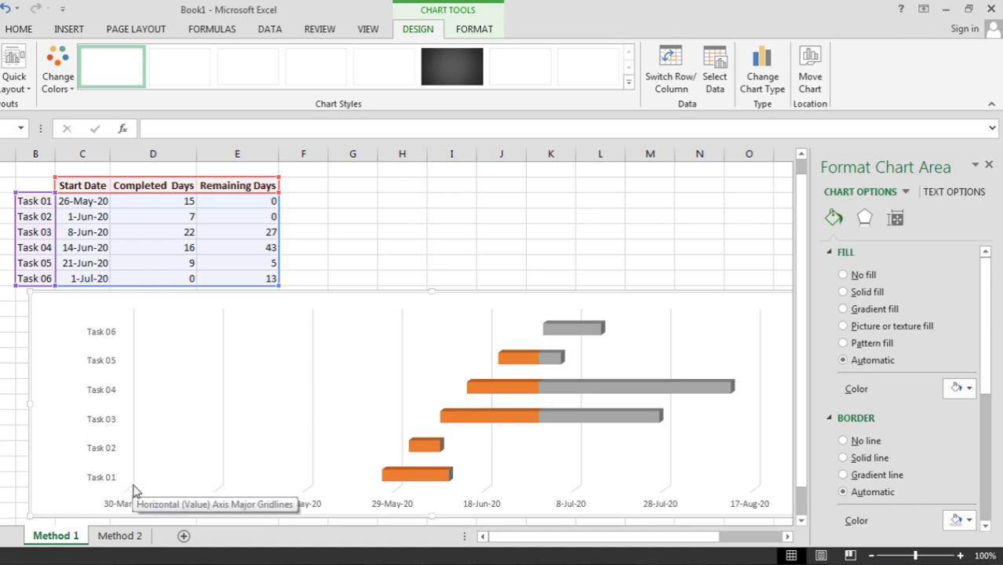
pyautogui.moveTo(200, 394)
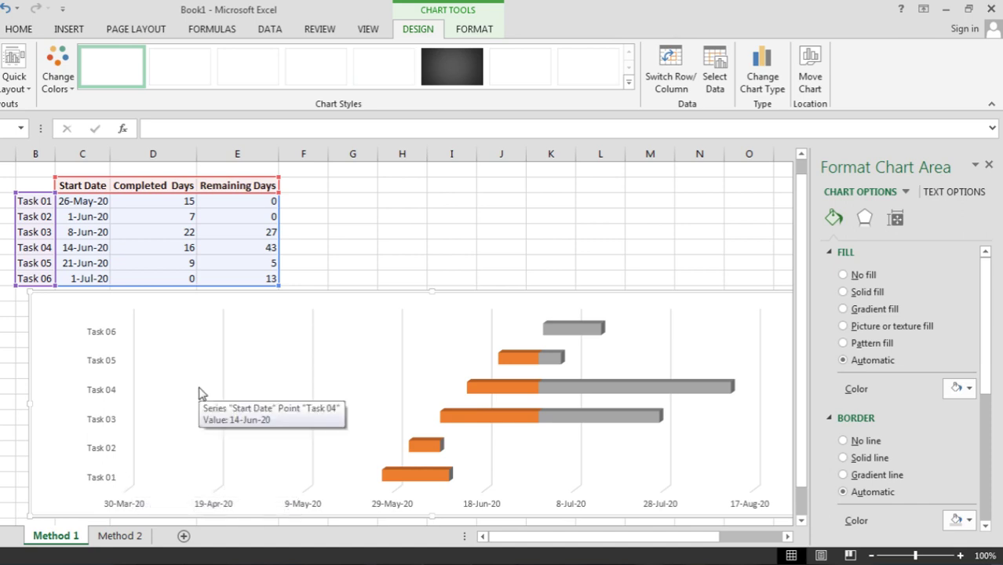
pyautogui.moveTo(510, 307); pyautogui.dragTo(309, 306)
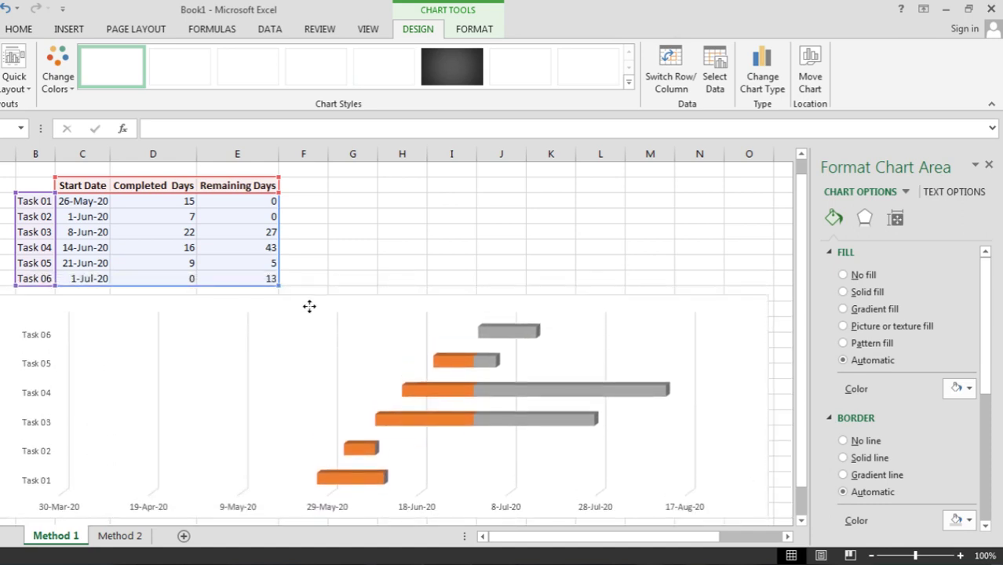
pyautogui.click(53, 509)
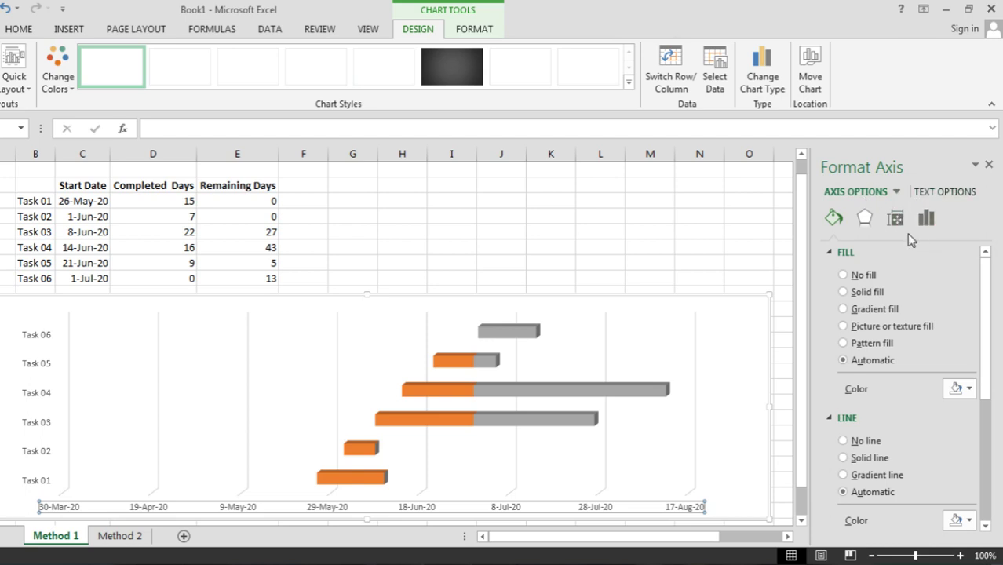
# Step: Expand the date axis's Axis Options to show bounds 43920–44060 and major unit 20
pyautogui.click(896, 219)
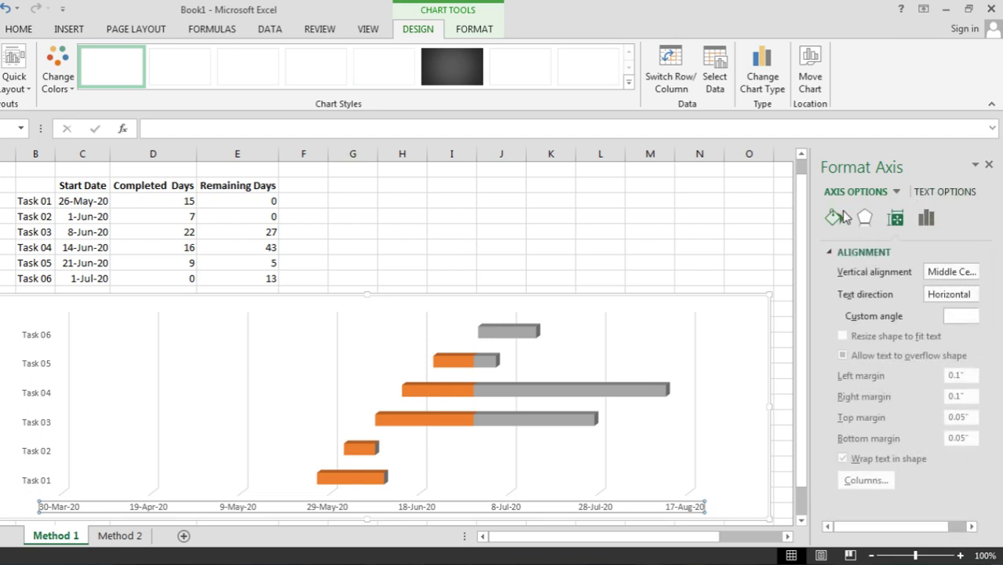
pyautogui.click(863, 219)
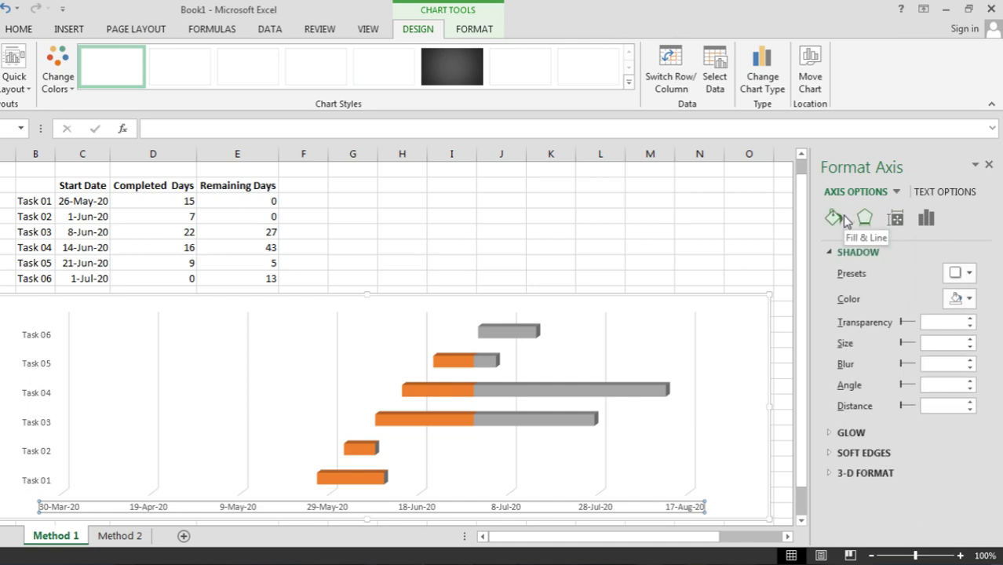
pyautogui.click(834, 218)
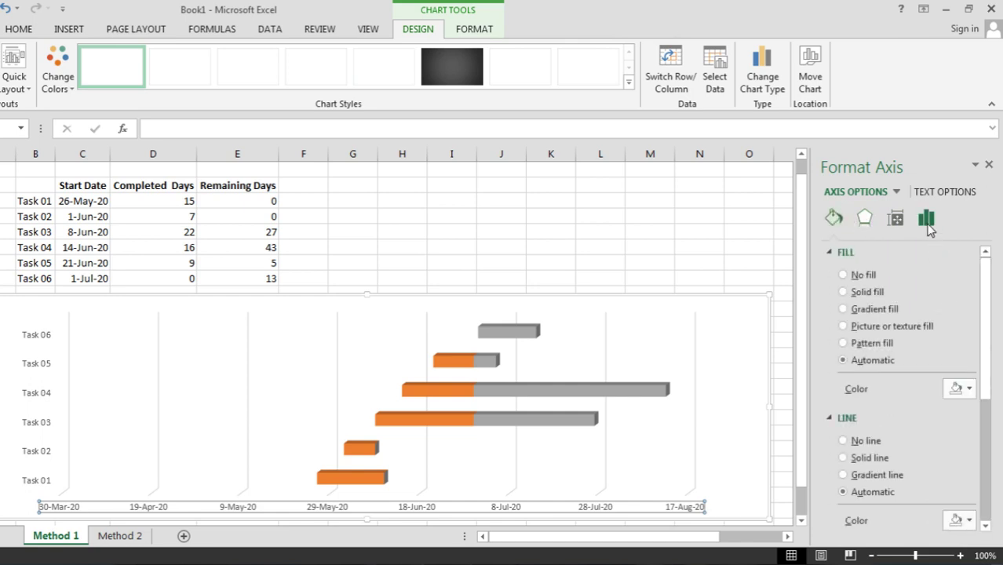
pyautogui.click(926, 220)
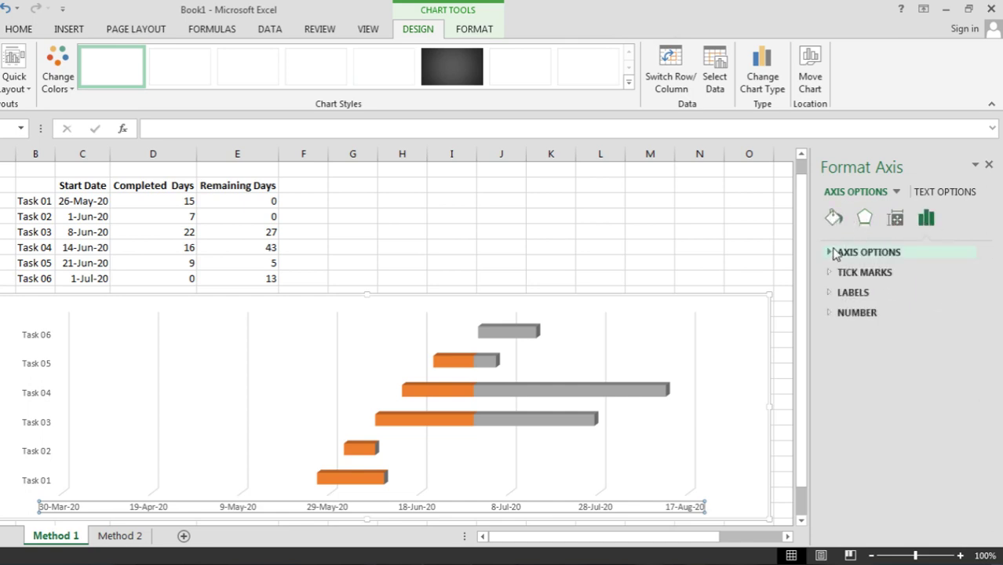
pyautogui.click(831, 252)
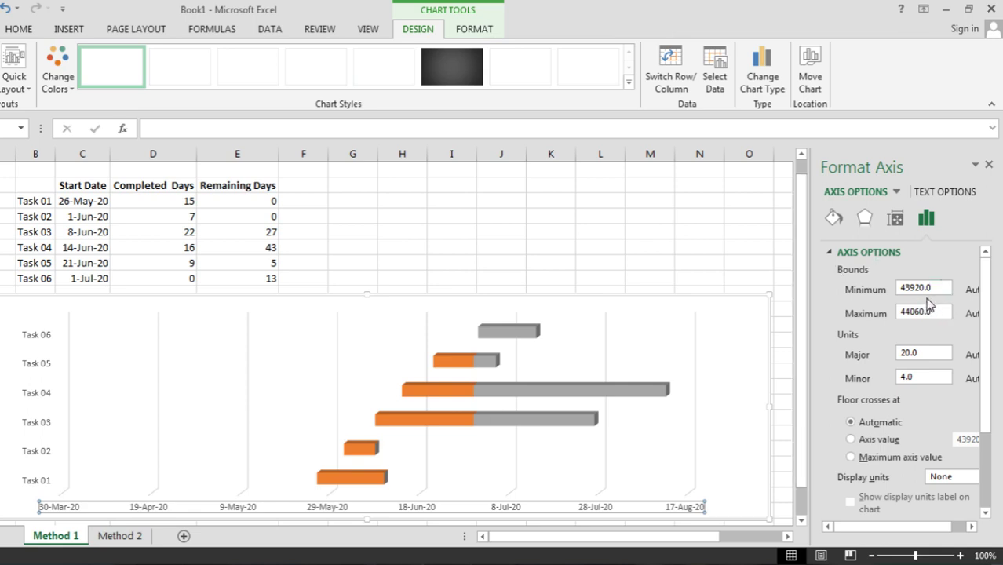
# Step: Paste C4's start date into I4 as the value 43977, then reselect the date axis
pyautogui.click(403, 214)
pyautogui.click(75, 201)
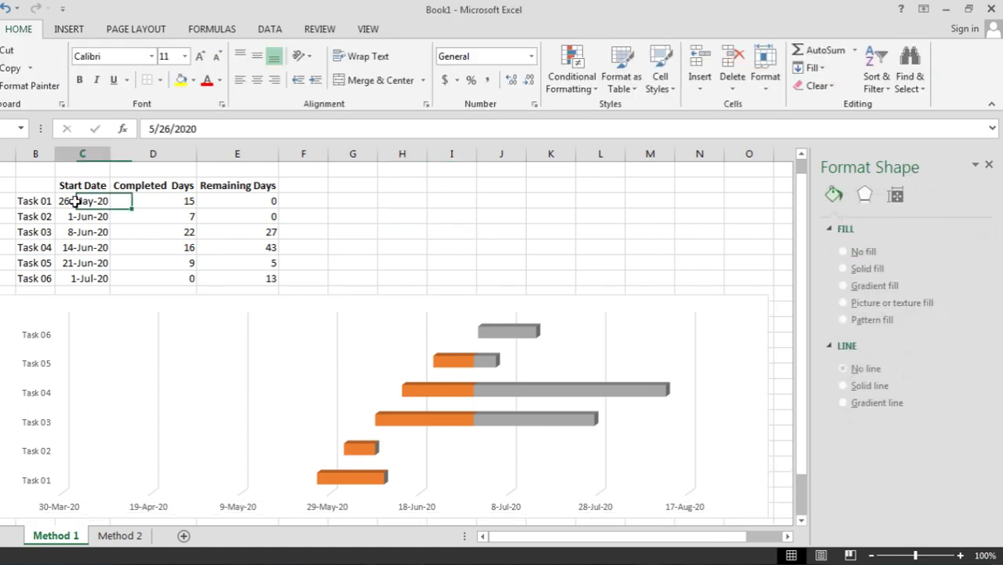
pyautogui.hotkey('ctrl', 'c')
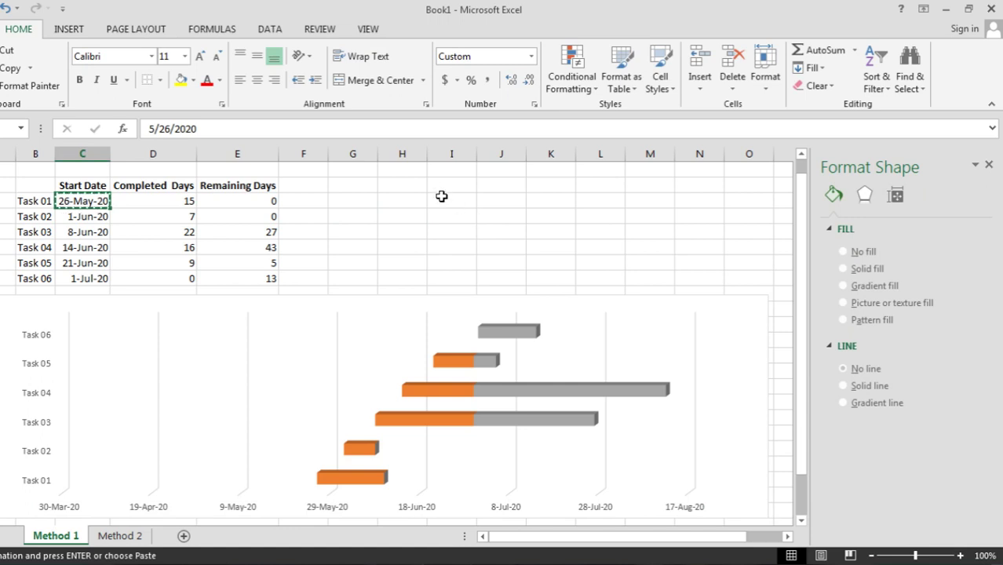
pyautogui.click(444, 201)
pyautogui.hotkey('ctrl', 'alt', 'v')
pyautogui.press('v')
pyautogui.press('Return')
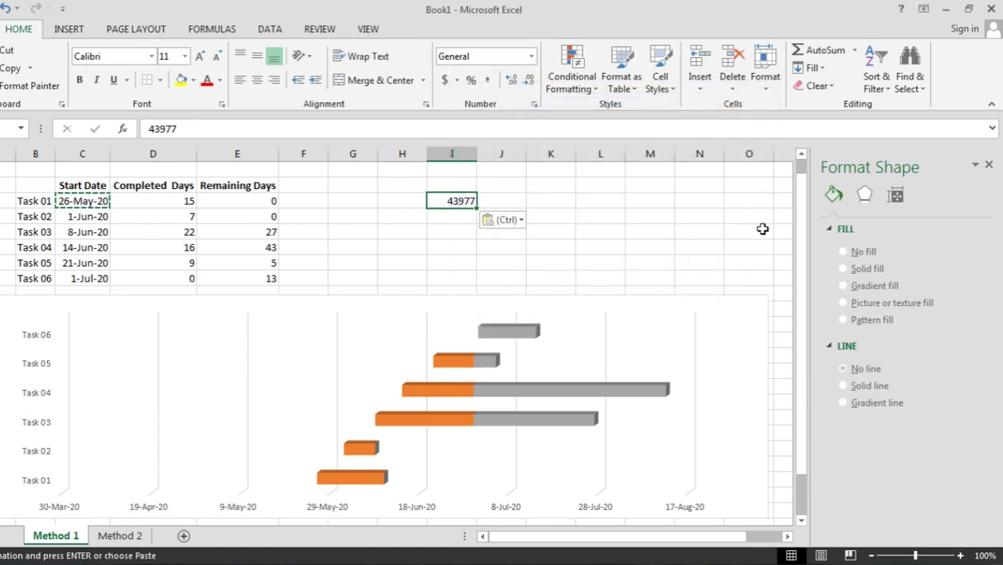
pyautogui.moveTo(604, 281); pyautogui.dragTo(584, 277)
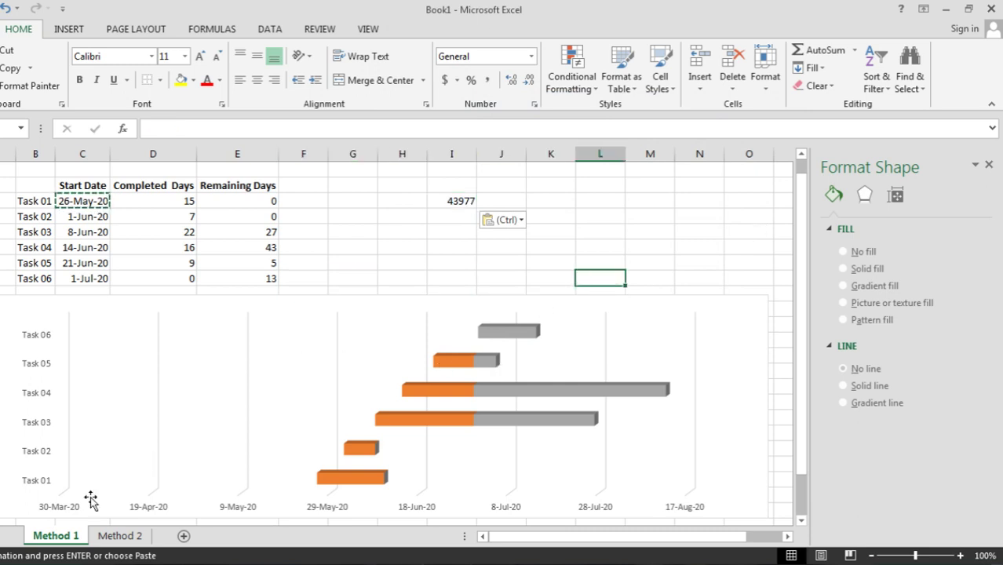
pyautogui.click(63, 510)
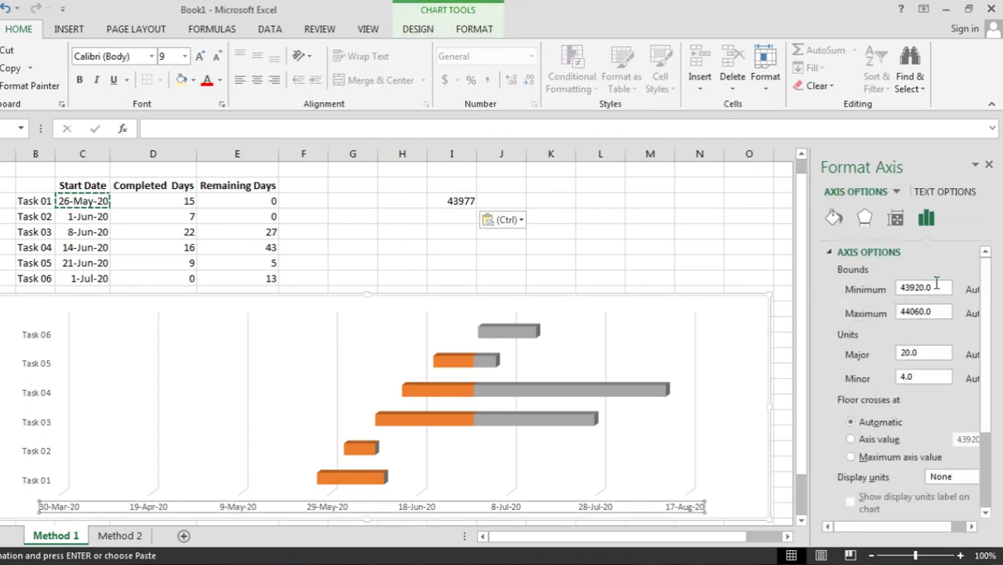
# Step: Set the date axis Minimum bound to 43977 so the dates start at 26-May-20
pyautogui.click(935, 286)
pyautogui.doubleClick(936, 286)
pyautogui.write('43977')
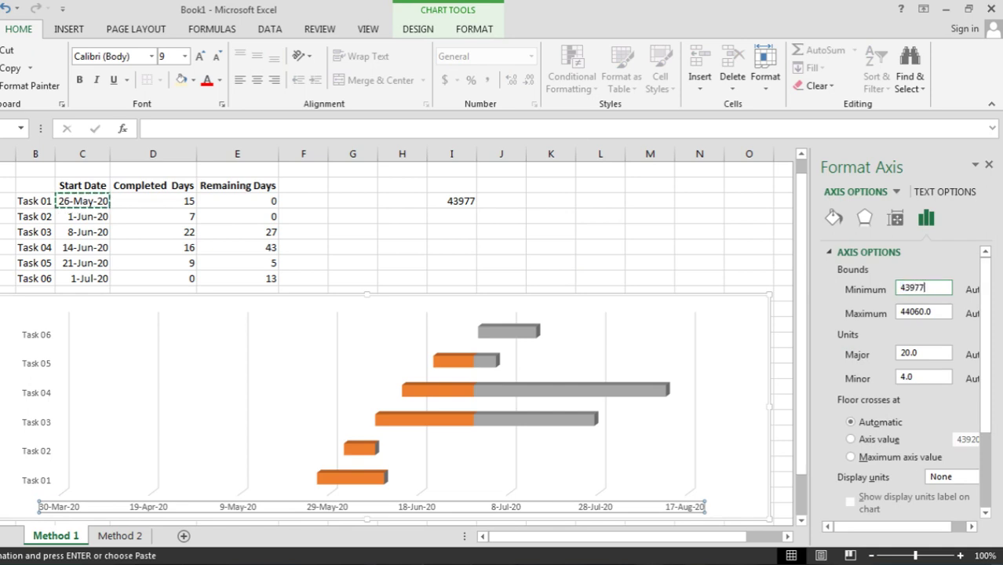
pyautogui.press('Return')
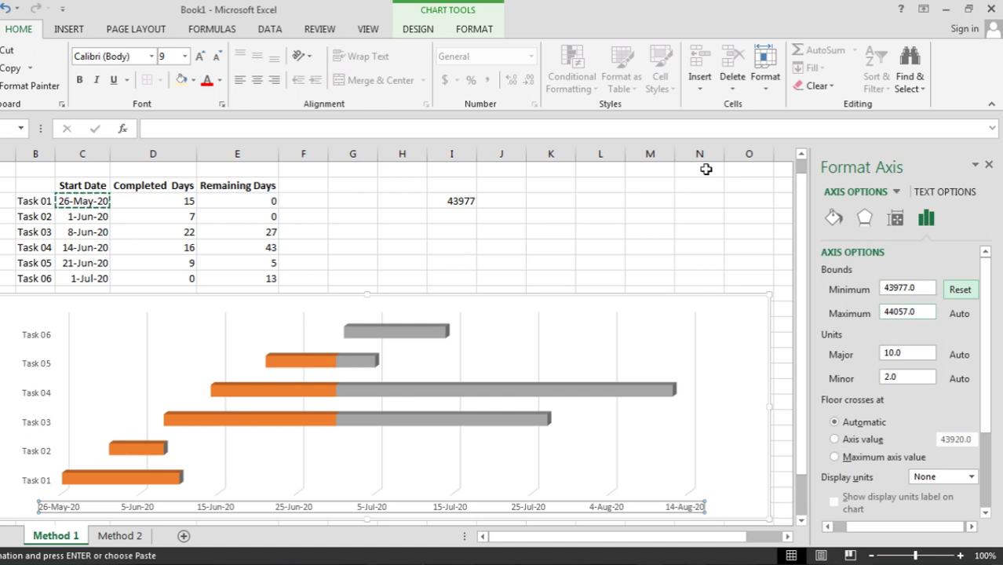
# Step: Clear the temporary 43977 helper value from cell I4
pyautogui.click(461, 200)
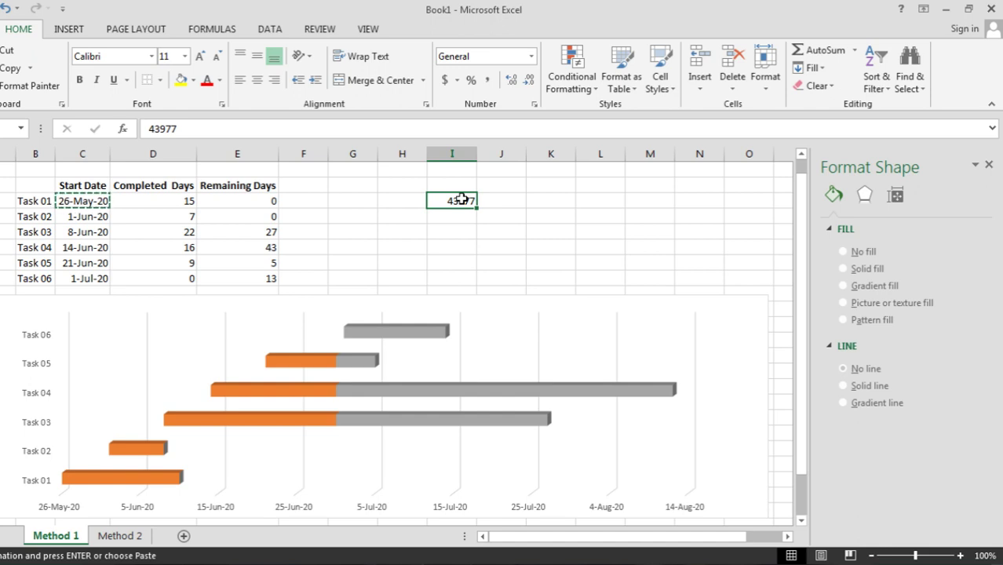
pyautogui.press('Escape')
pyautogui.press('Delete')
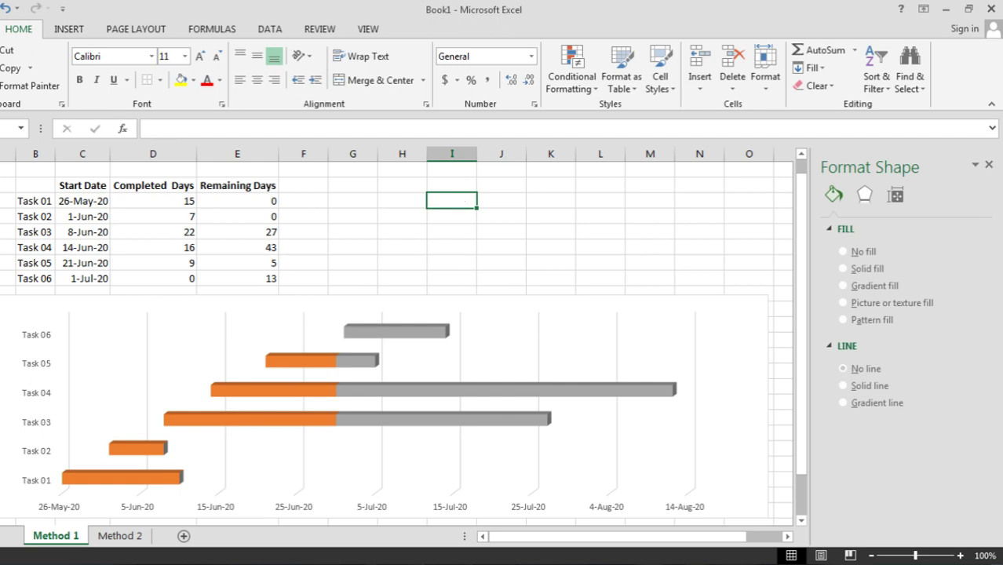
# Step: Turn on Categories in reverse order for the task axis, putting Task 01 at the top
pyautogui.click(32, 485)
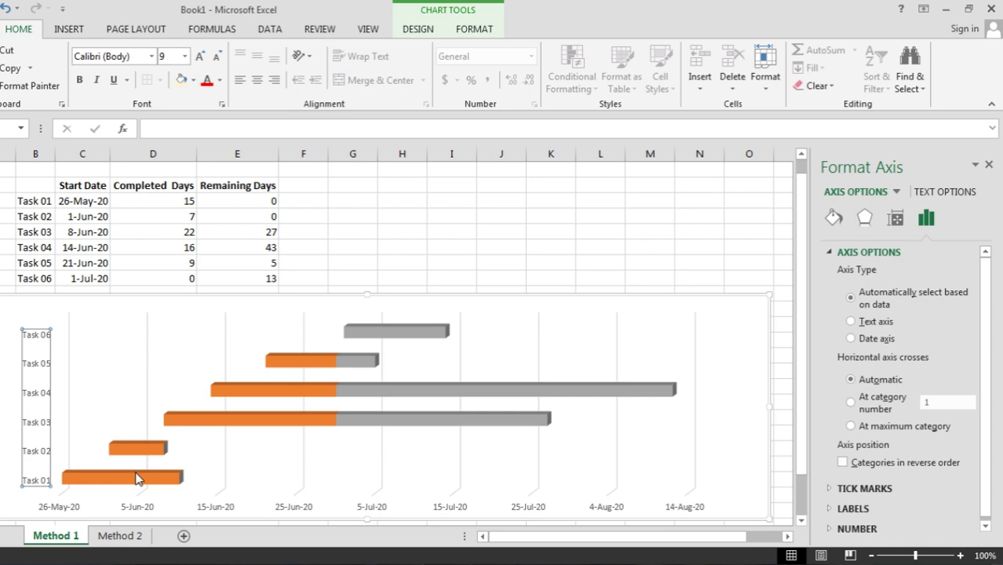
pyautogui.click(282, 453)
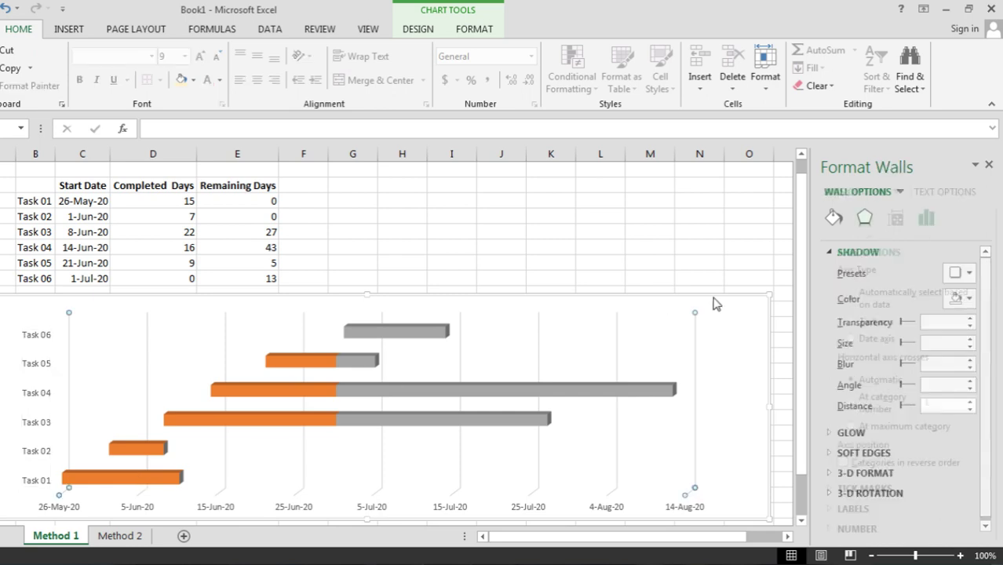
pyautogui.click(37, 465)
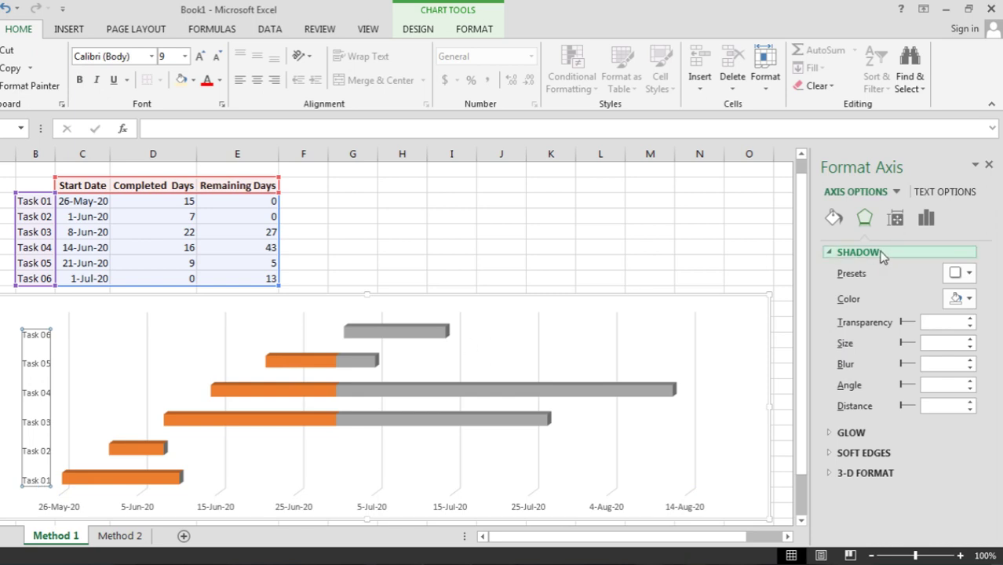
pyautogui.click(895, 219)
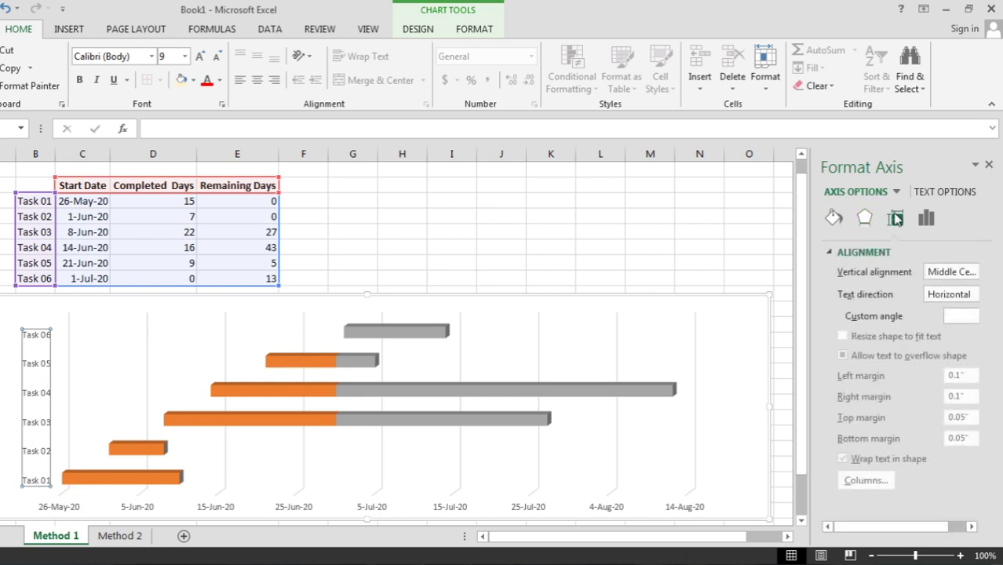
pyautogui.click(835, 219)
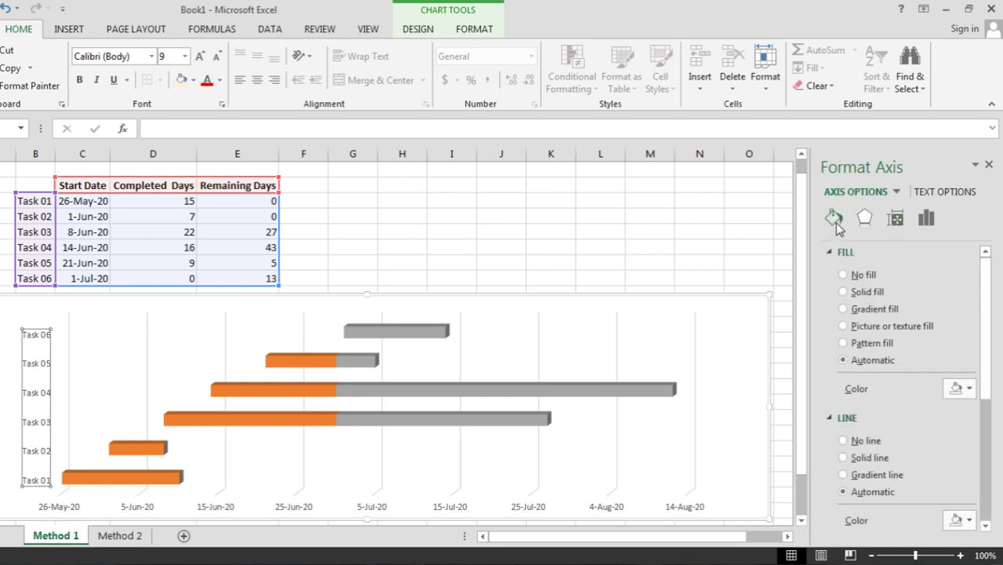
pyautogui.click(926, 218)
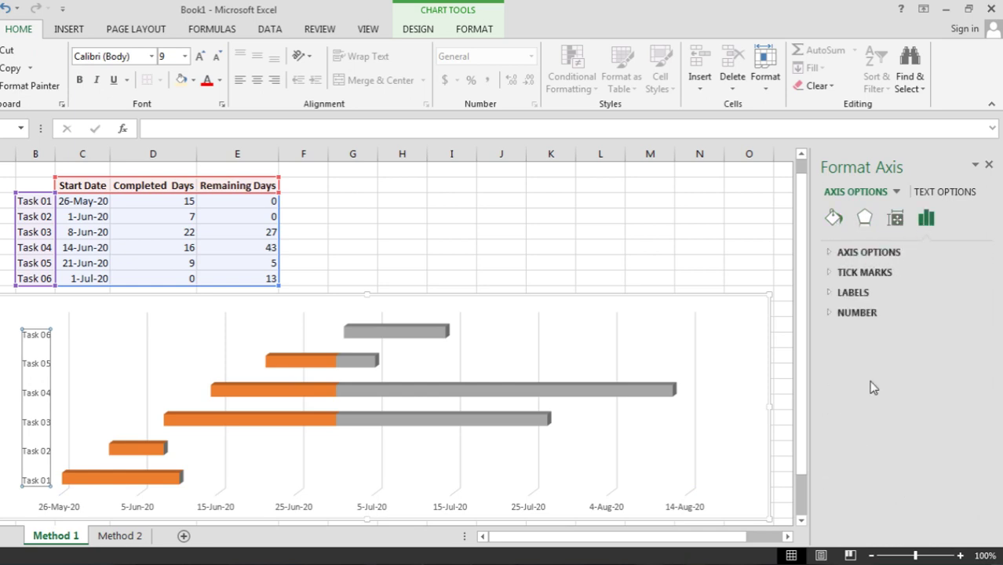
pyautogui.click(828, 251)
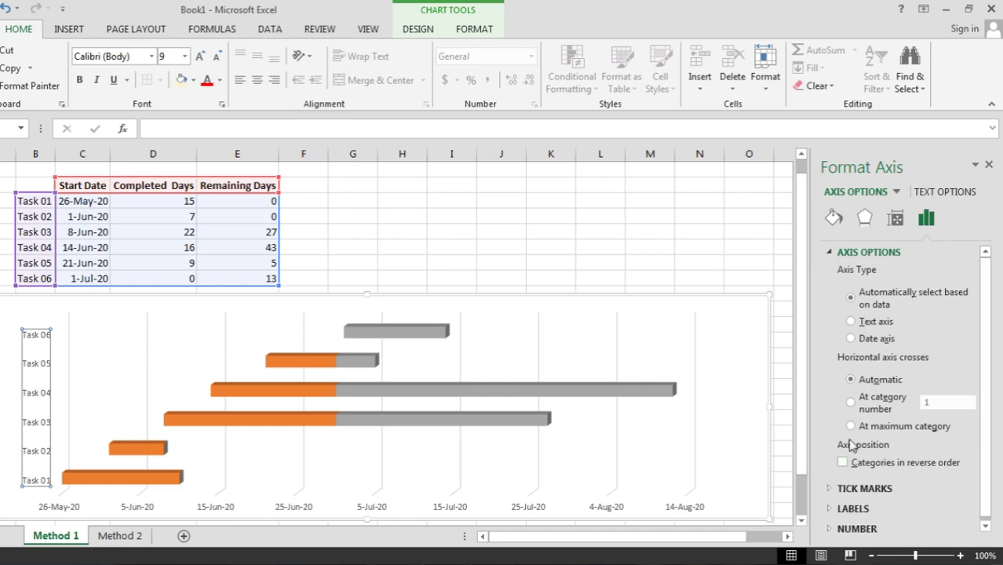
pyautogui.click(842, 464)
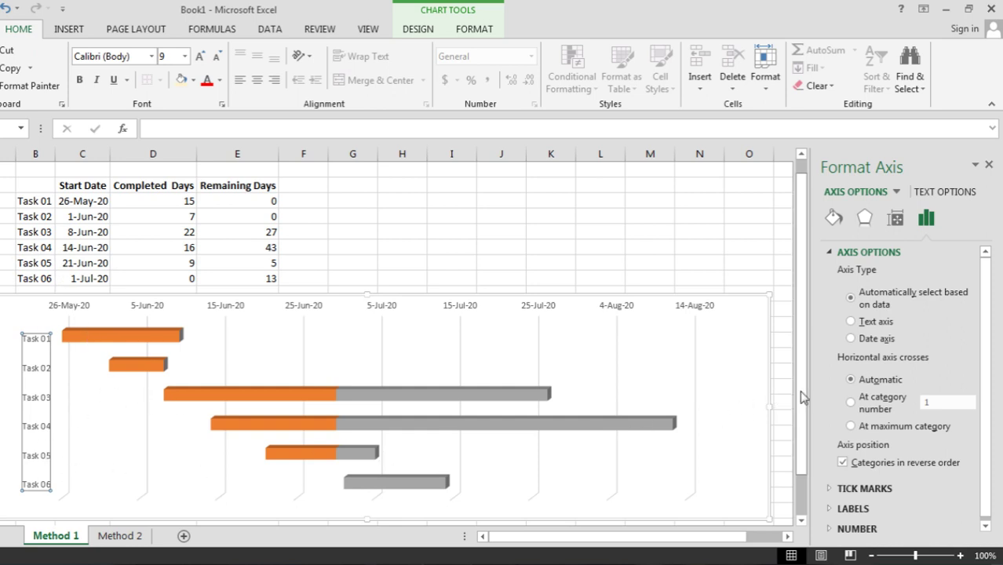
# Step: Set the date axis Label Position to High so the dates sit below the bars
pyautogui.scroll(-1, 799, 390)
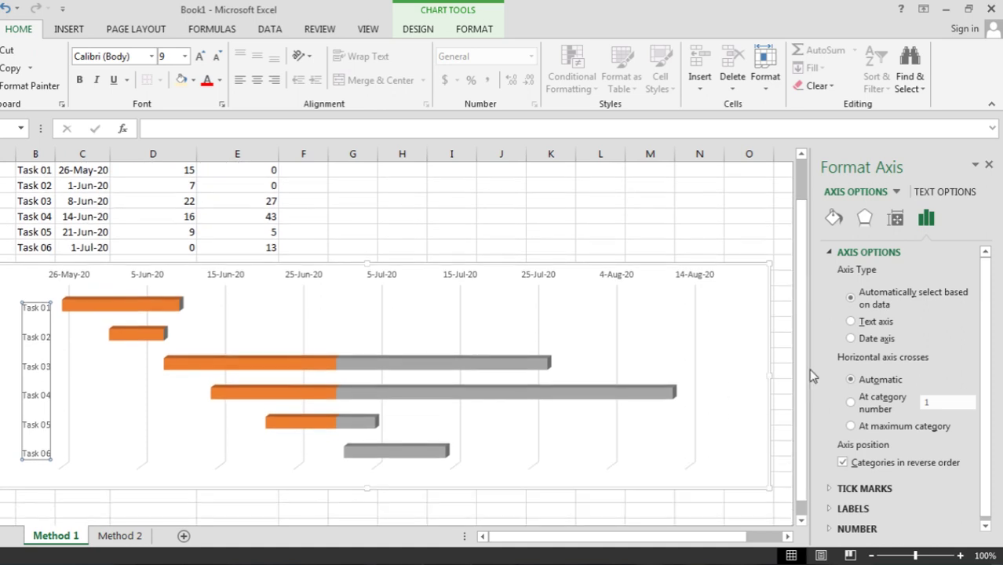
pyautogui.click(442, 272)
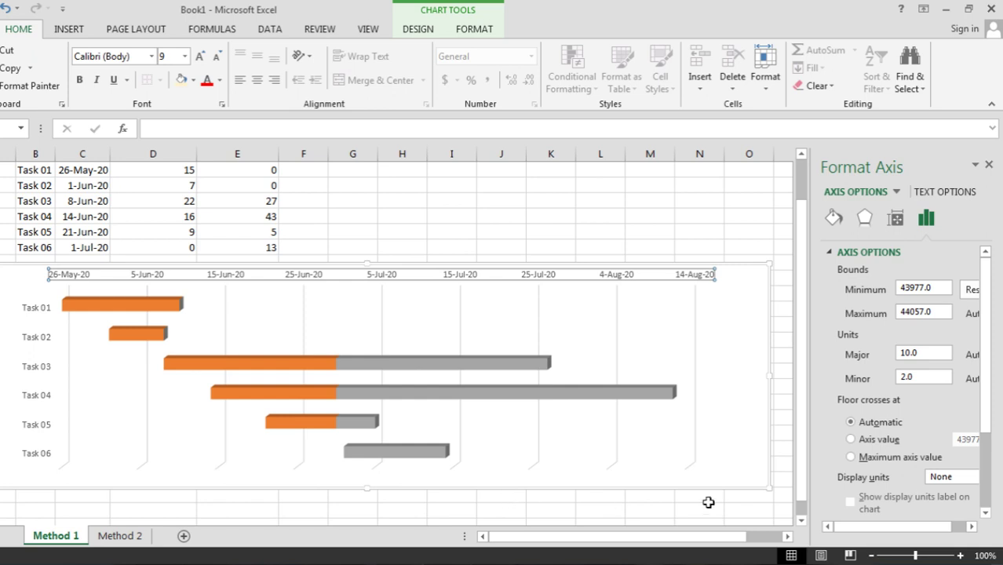
pyautogui.click(988, 441)
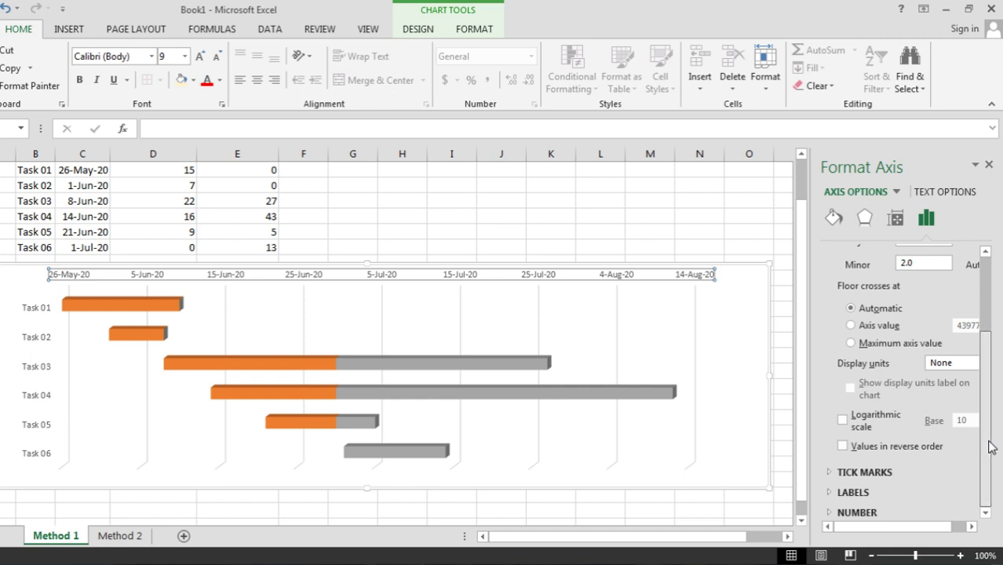
pyautogui.scroll(1, 990, 446)
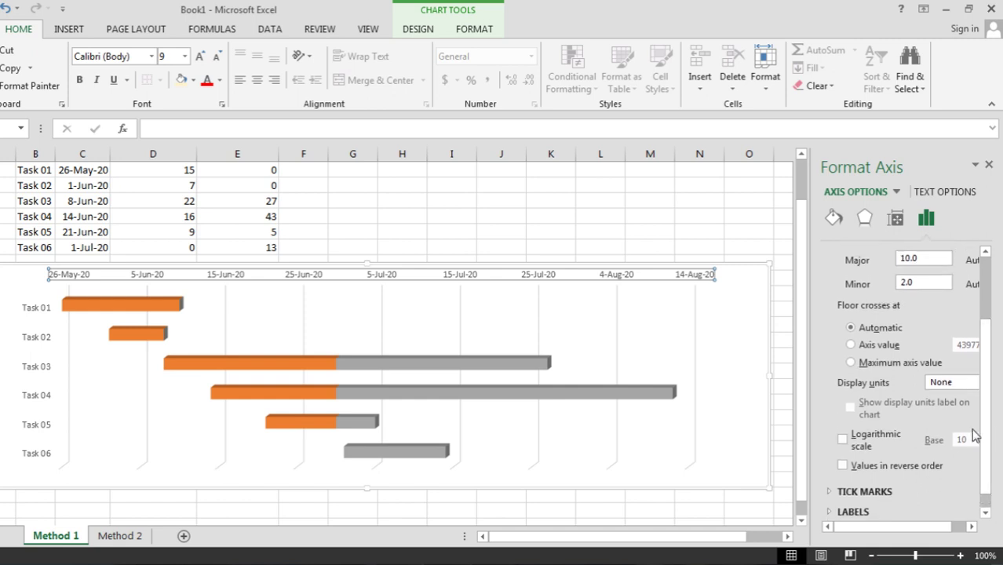
pyautogui.click(832, 513)
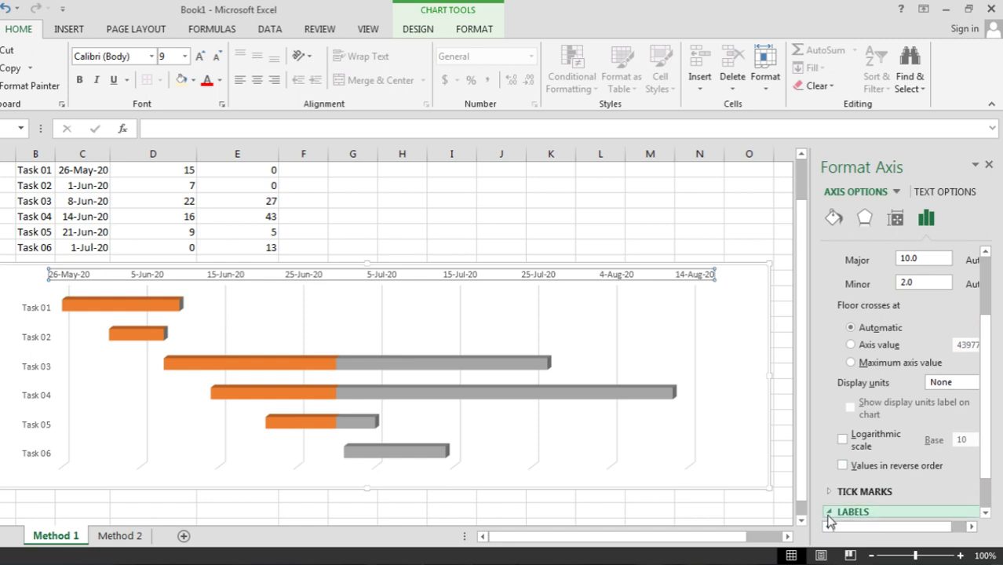
pyautogui.click(987, 498)
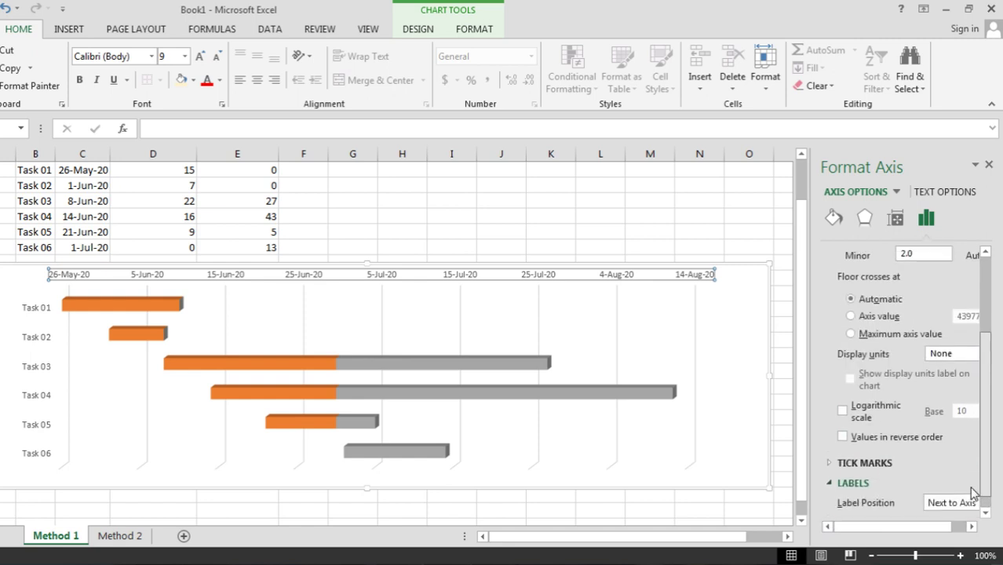
pyautogui.scroll(-1, 974, 496)
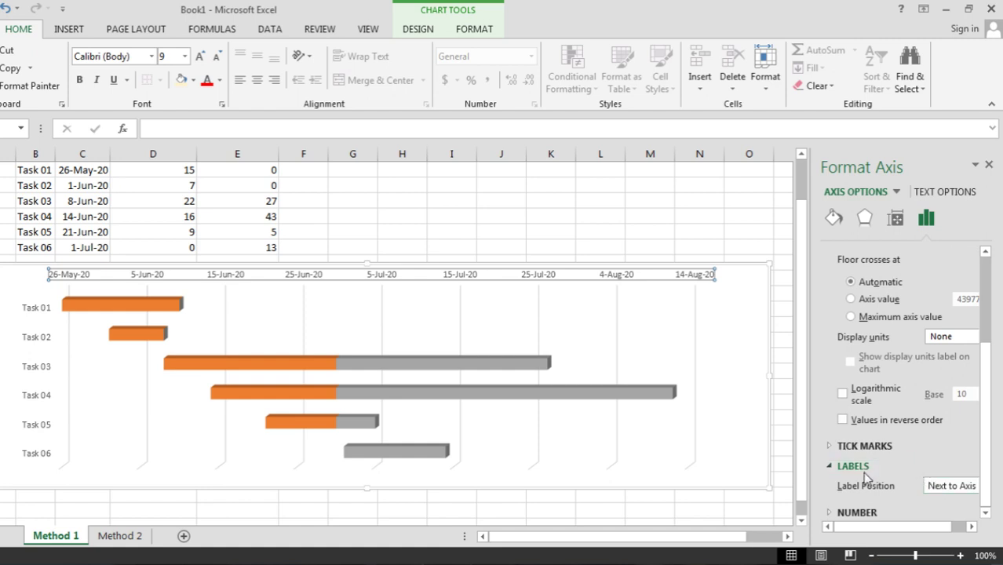
pyautogui.click(951, 488)
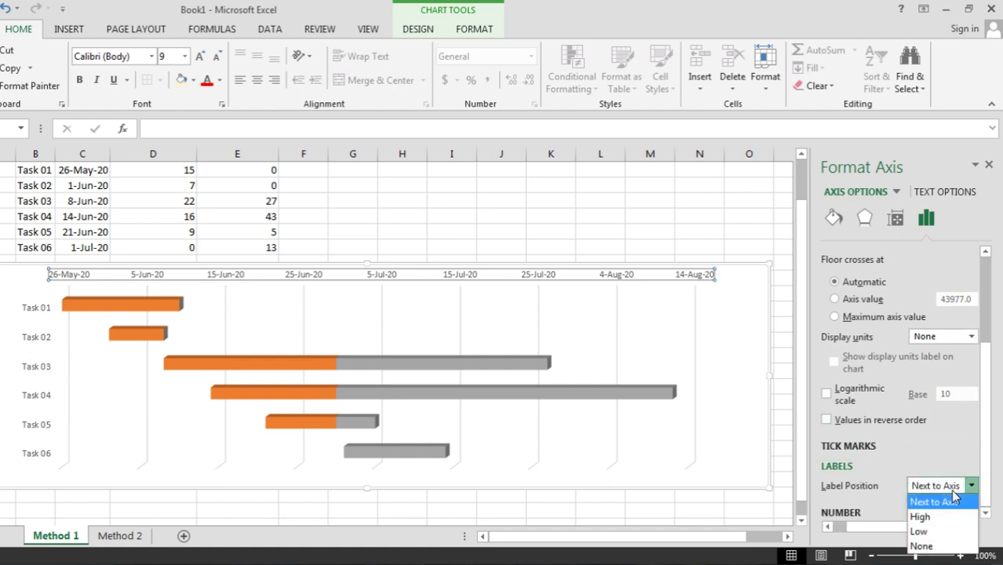
pyautogui.click(942, 517)
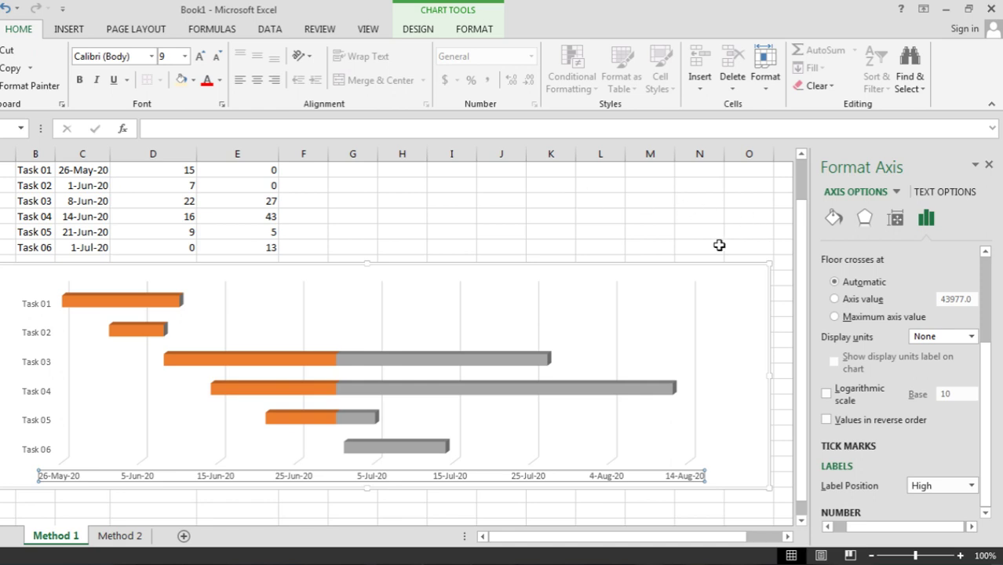
pyautogui.click(664, 230)
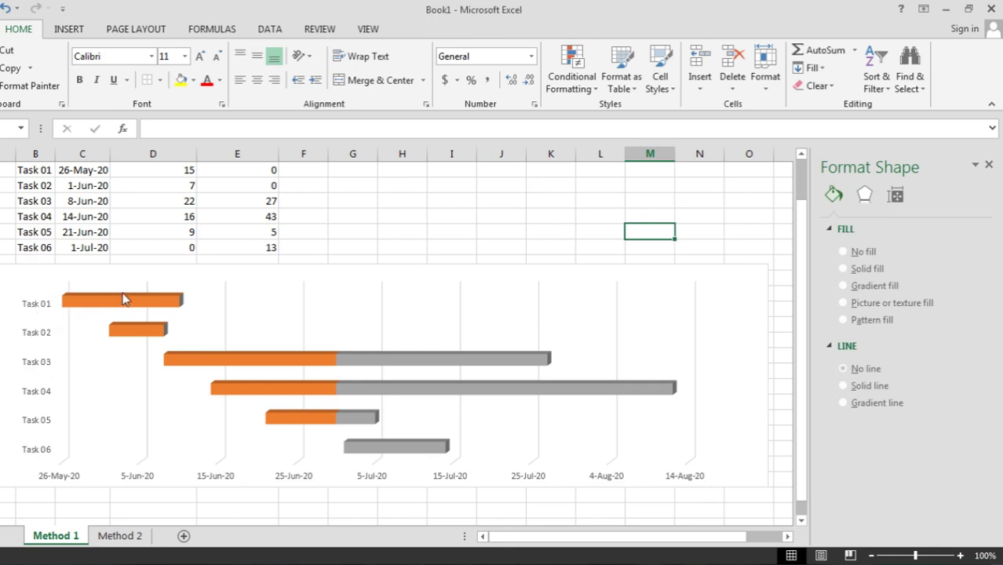
# Step: Deselect the finished Method 1 chart and switch to the Method 2 sheet
pyautogui.moveTo(315, 343); pyautogui.dragTo(618, 329)
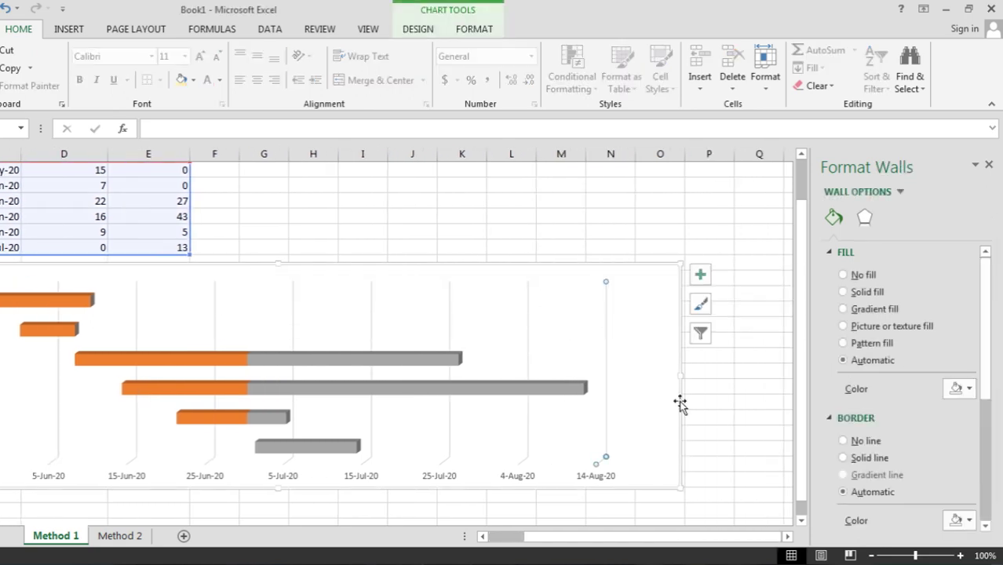
pyautogui.moveTo(503, 536); pyautogui.dragTo(492, 536)
pyautogui.moveTo(800, 375); pyautogui.dragTo(799, 307)
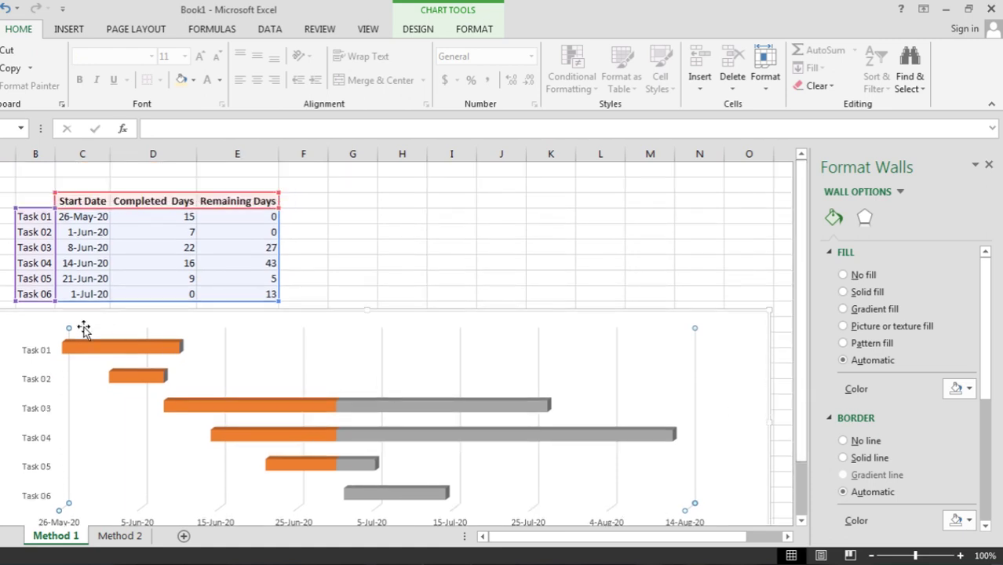
pyautogui.moveTo(109, 357)
pyautogui.click(738, 399)
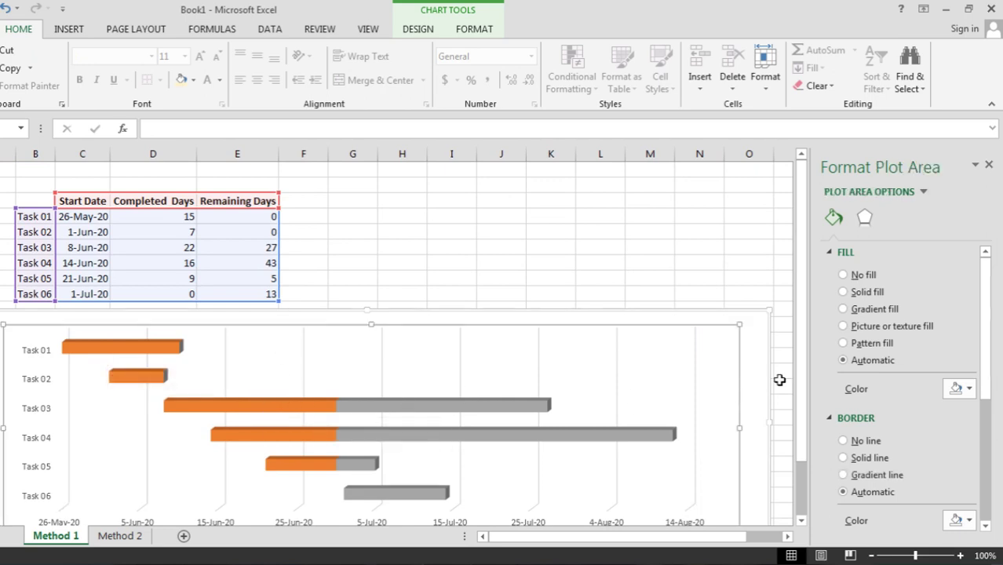
pyautogui.click(761, 385)
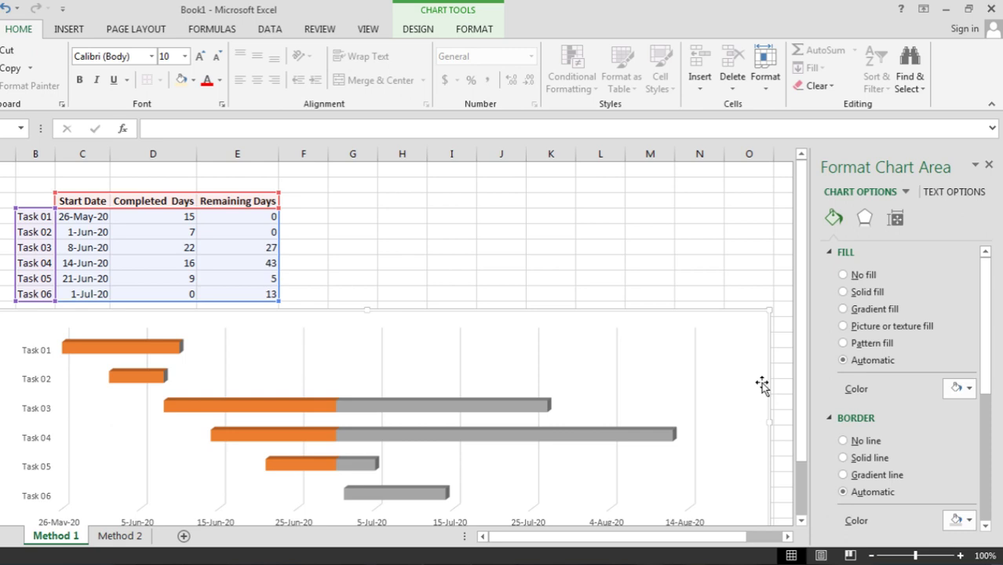
pyautogui.click(496, 222)
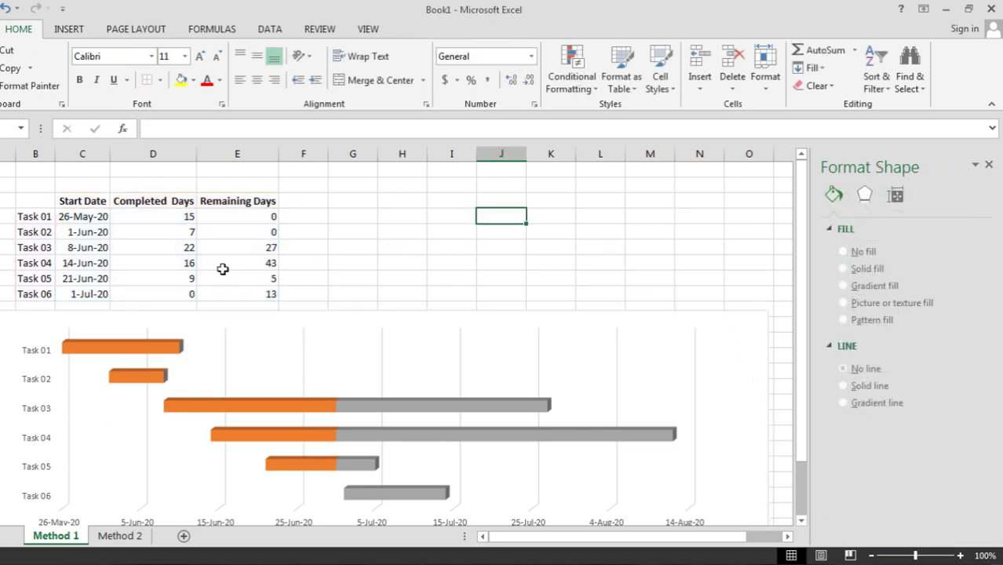
pyautogui.click(118, 536)
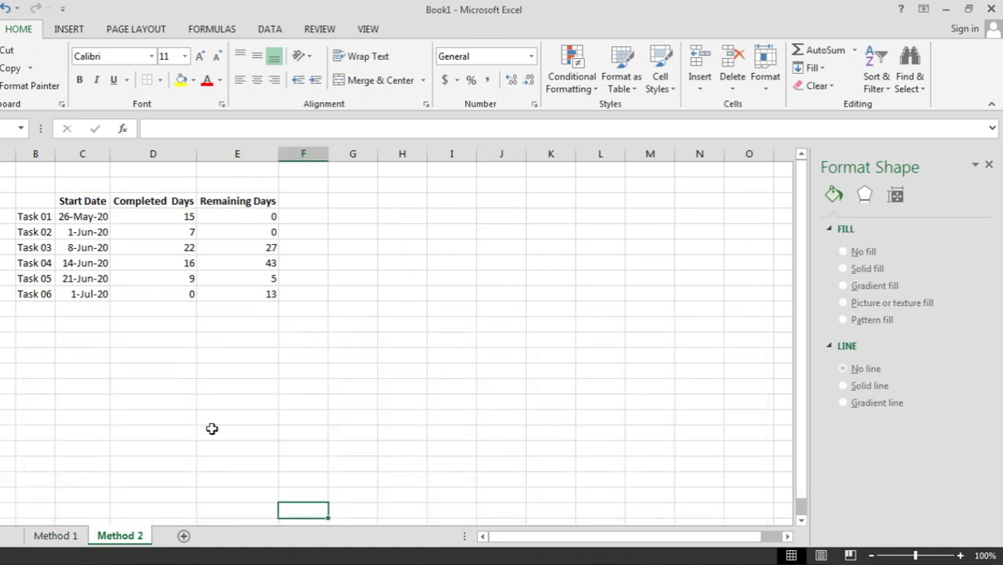
# Step: Close the Format Shape pane and select a cell in the Method 2 task table
pyautogui.click(988, 165)
pyautogui.click(452, 265)
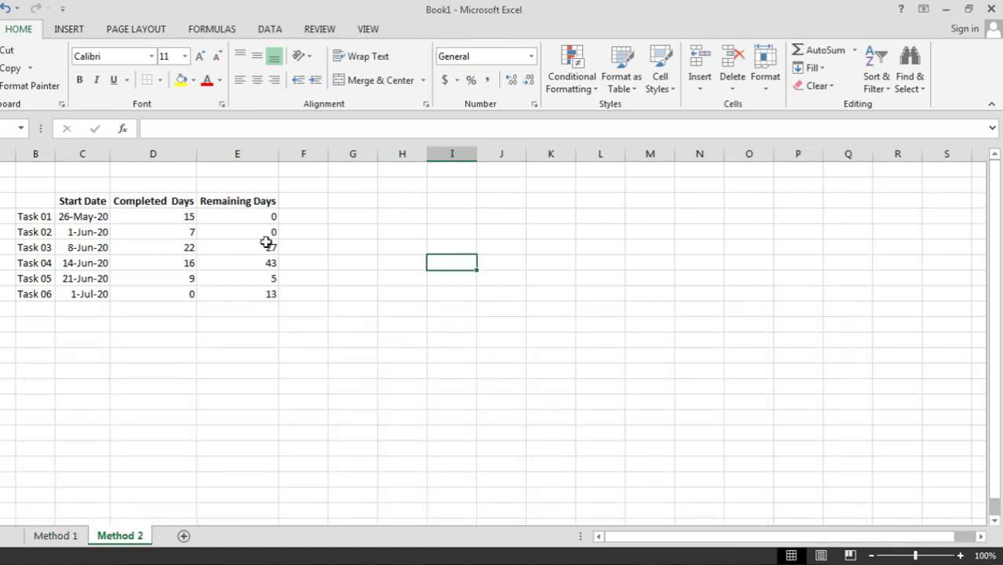
pyautogui.click(79, 211)
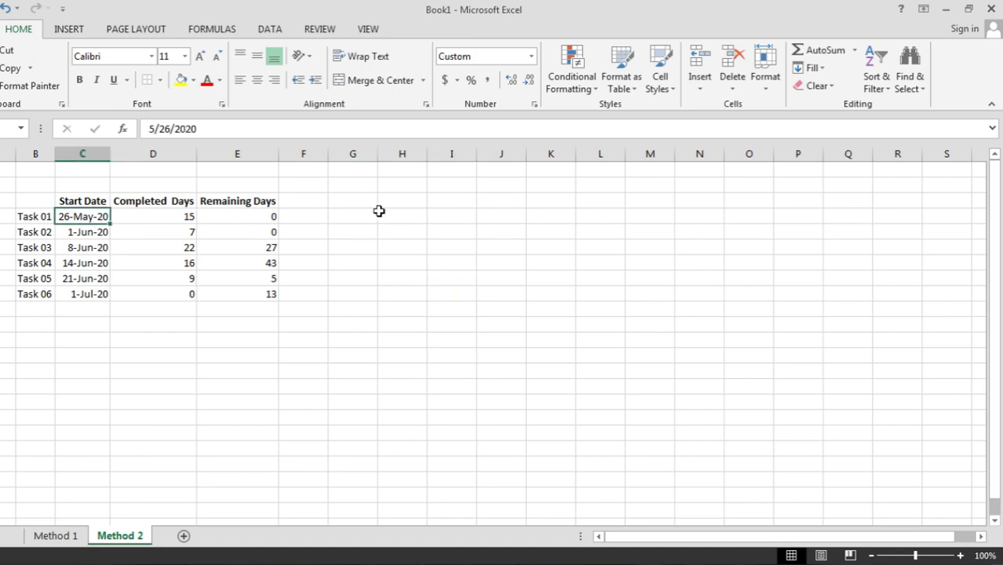
pyautogui.click(155, 215)
pyautogui.click(129, 234)
pyautogui.click(125, 217)
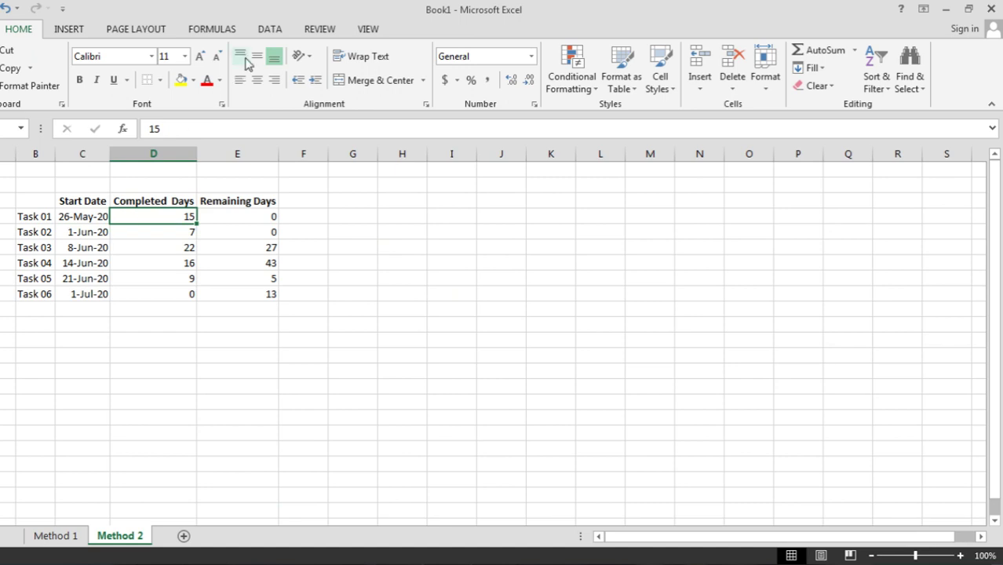
# Step: Insert a flat stacked bar chart, delete it, and insert a 3-D Stacked Bar chart instead
pyautogui.click(63, 28)
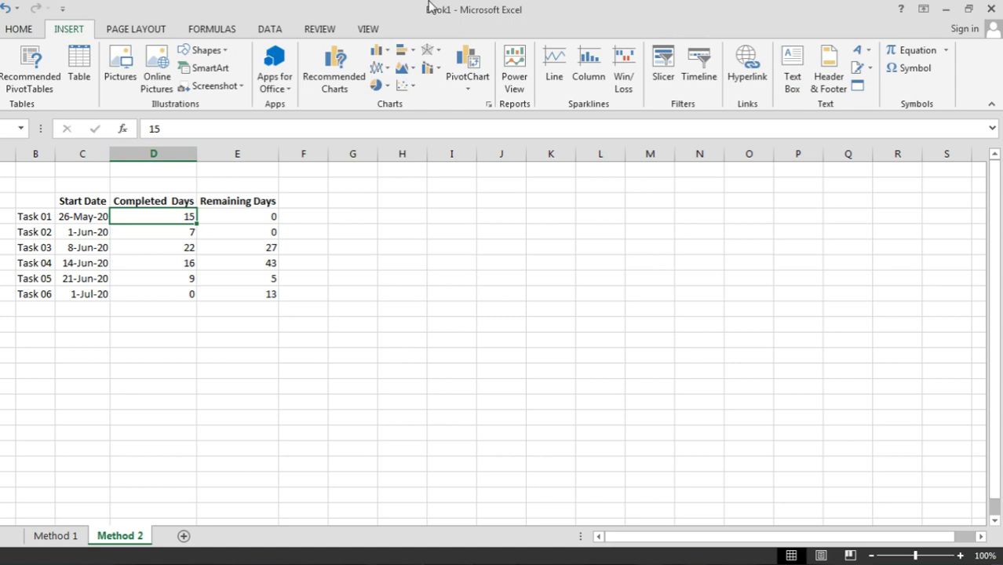
pyautogui.click(408, 52)
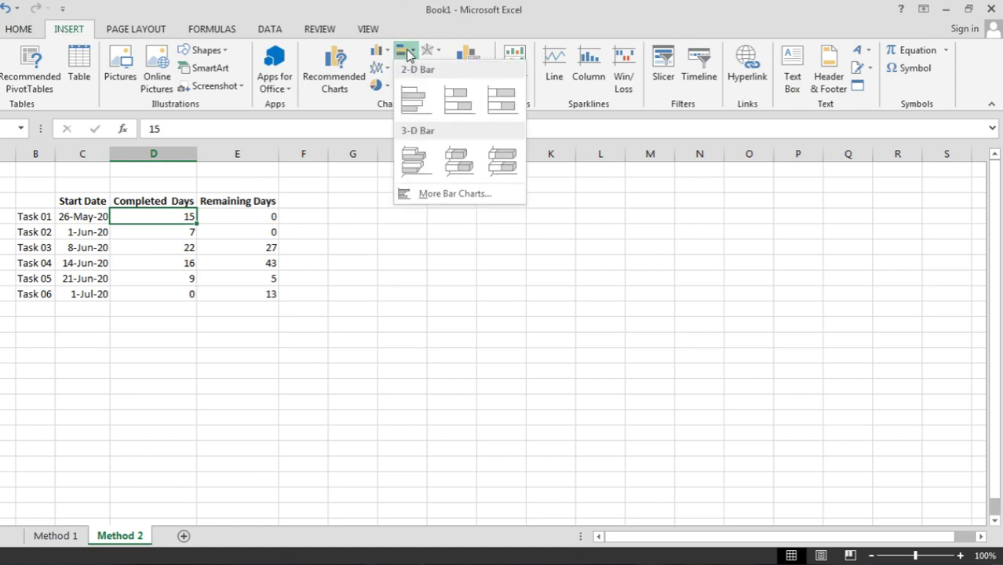
pyautogui.click(470, 102)
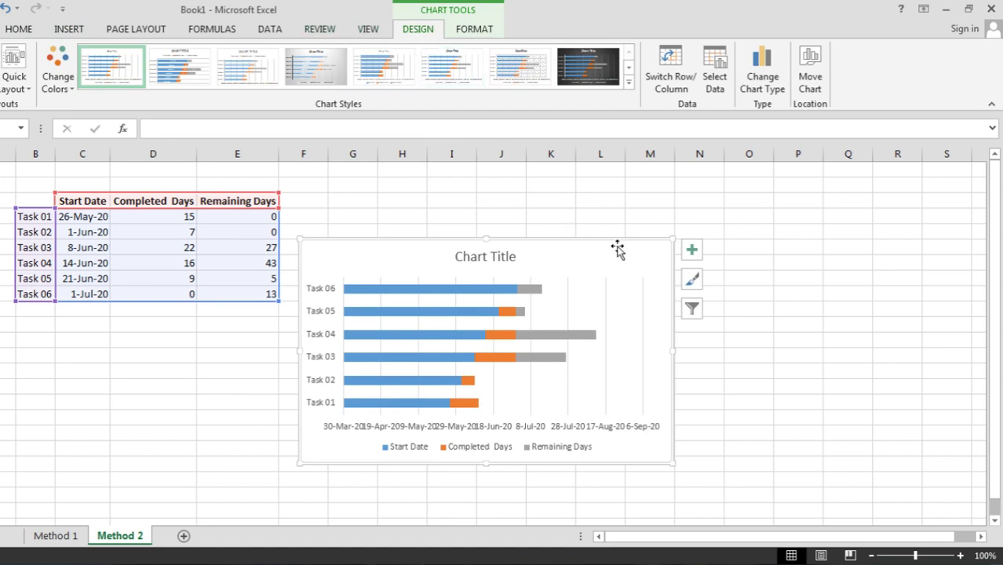
pyautogui.press('Delete')
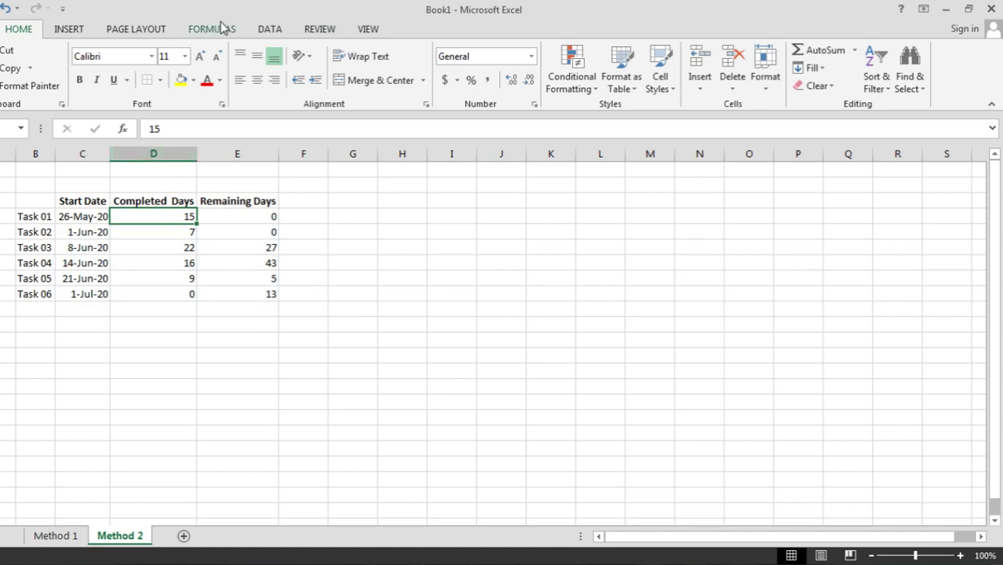
pyautogui.click(54, 31)
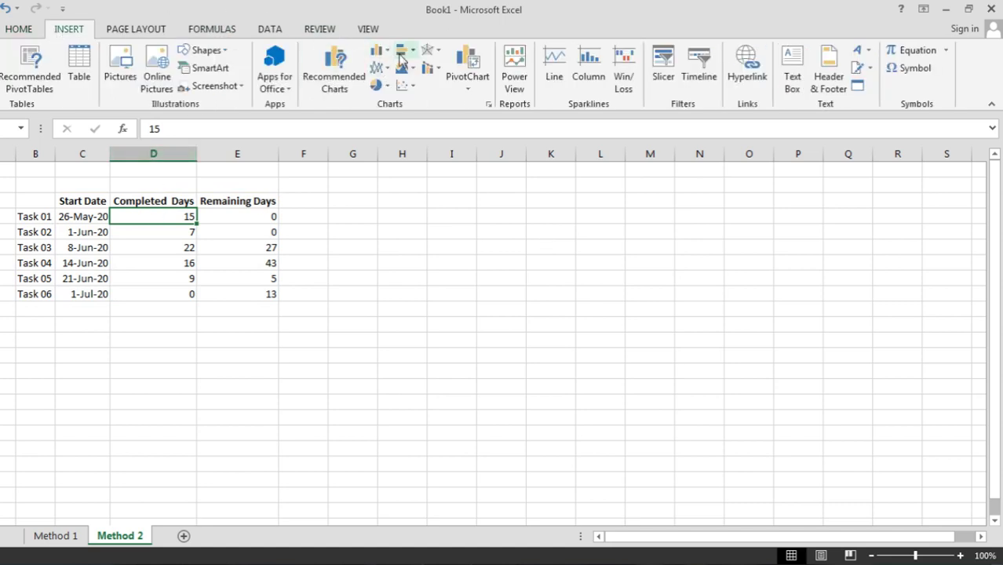
pyautogui.click(403, 50)
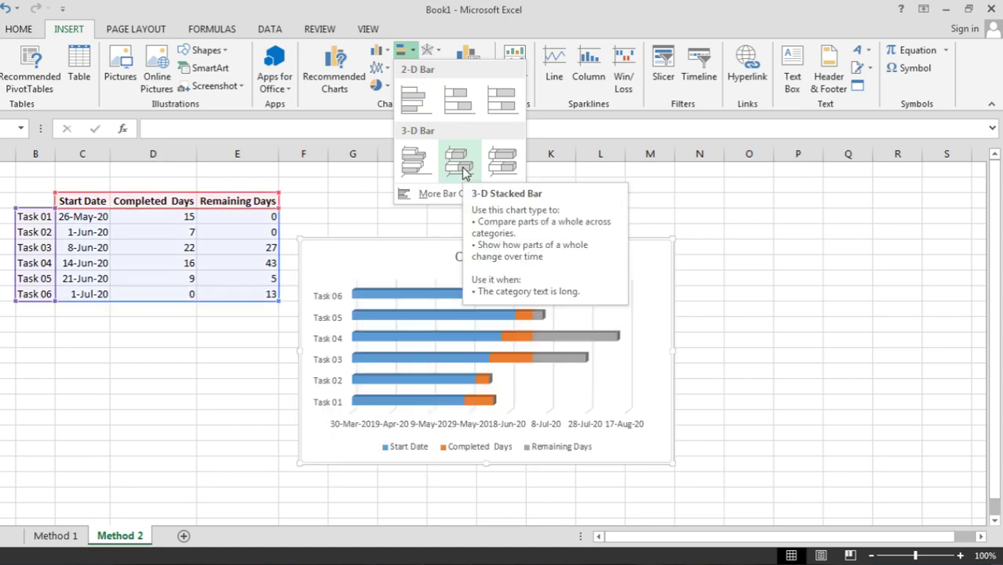
pyautogui.click(463, 171)
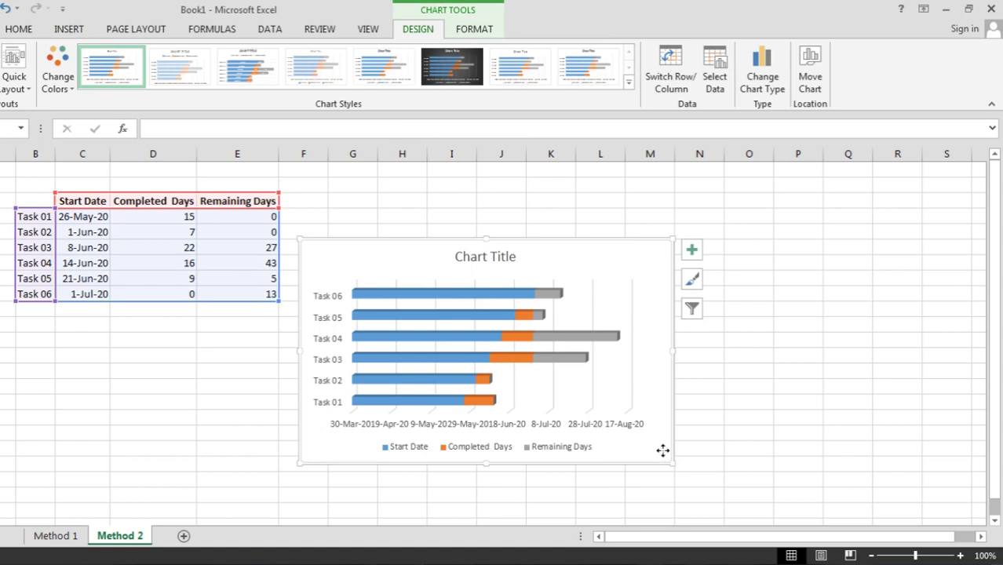
# Step: Move the 3-D chart below the task table and widen it to about column P
pyautogui.moveTo(662, 448); pyautogui.dragTo(408, 505)
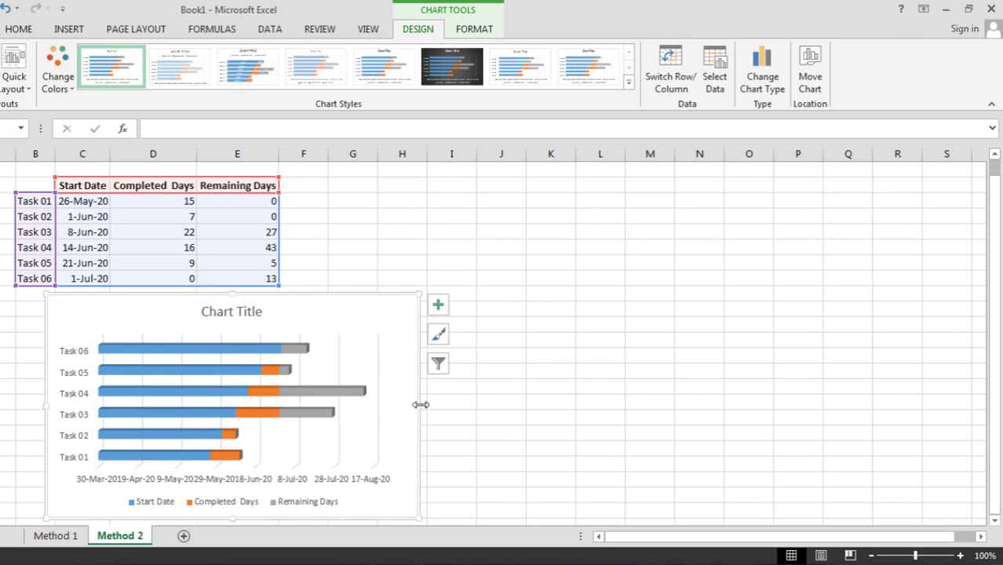
pyautogui.moveTo(420, 405); pyautogui.dragTo(831, 414)
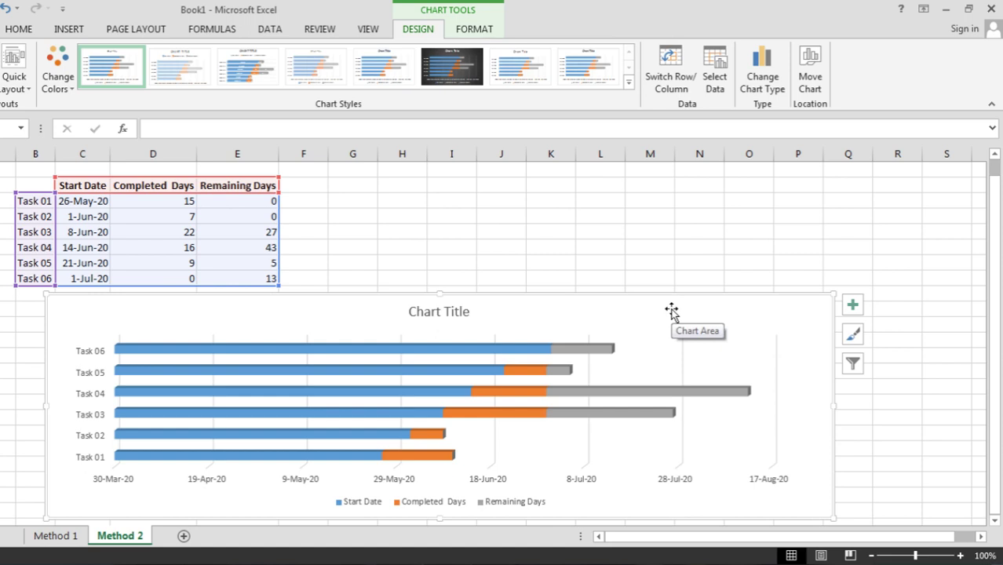
# Step: Give the Start Date series No fill so its blue bars disappear
pyautogui.click(349, 350)
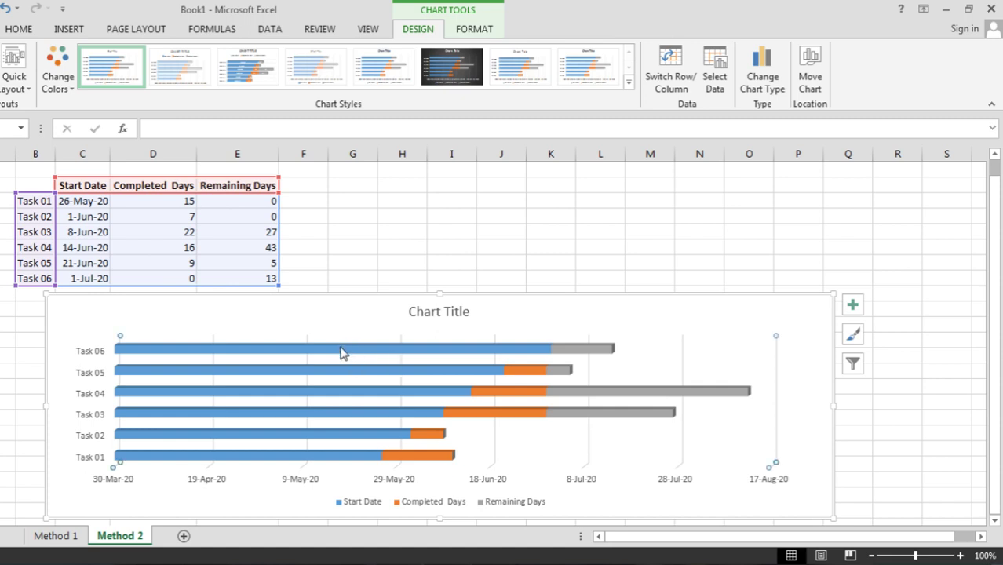
pyautogui.click(342, 352)
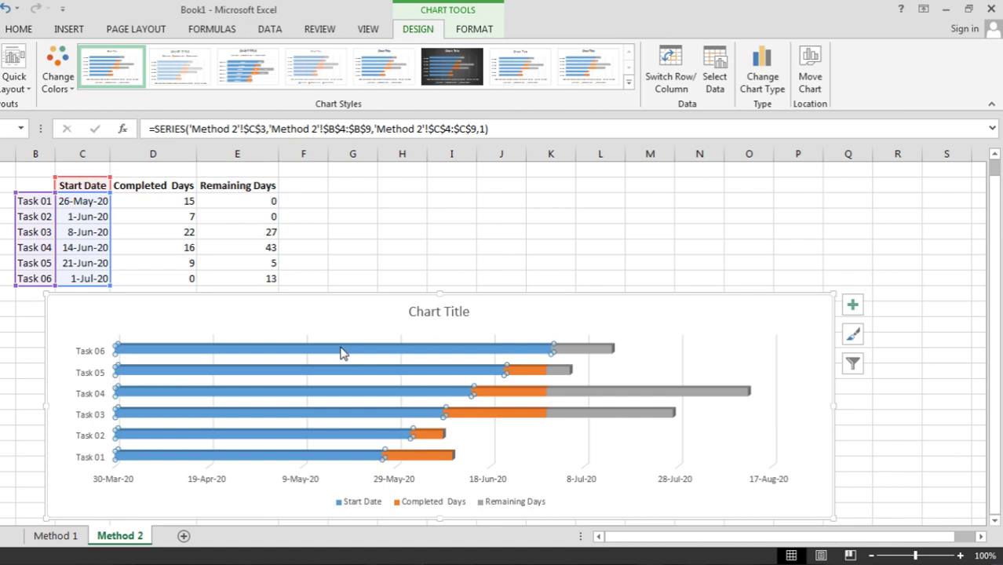
pyautogui.rightClick(341, 353)
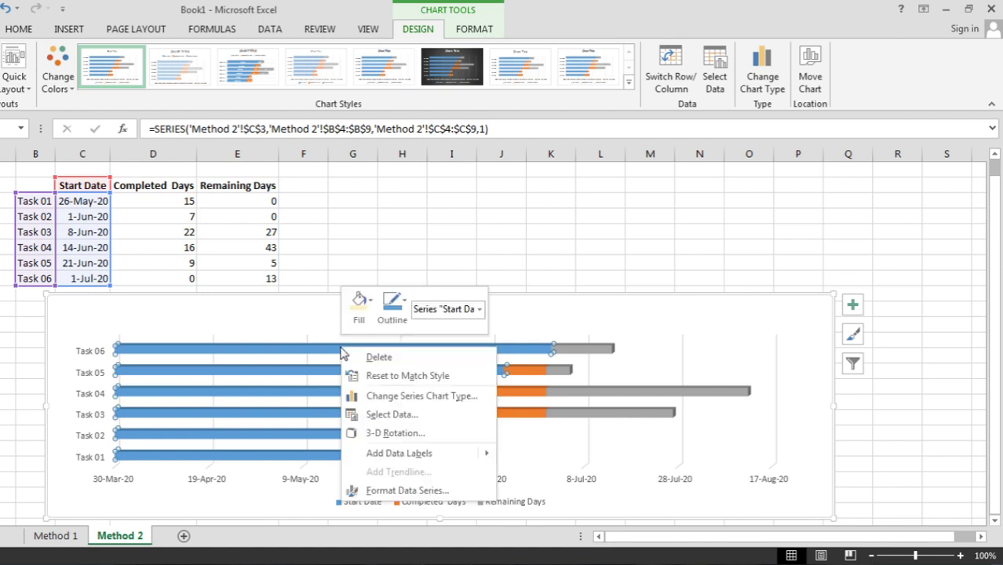
pyautogui.click(392, 491)
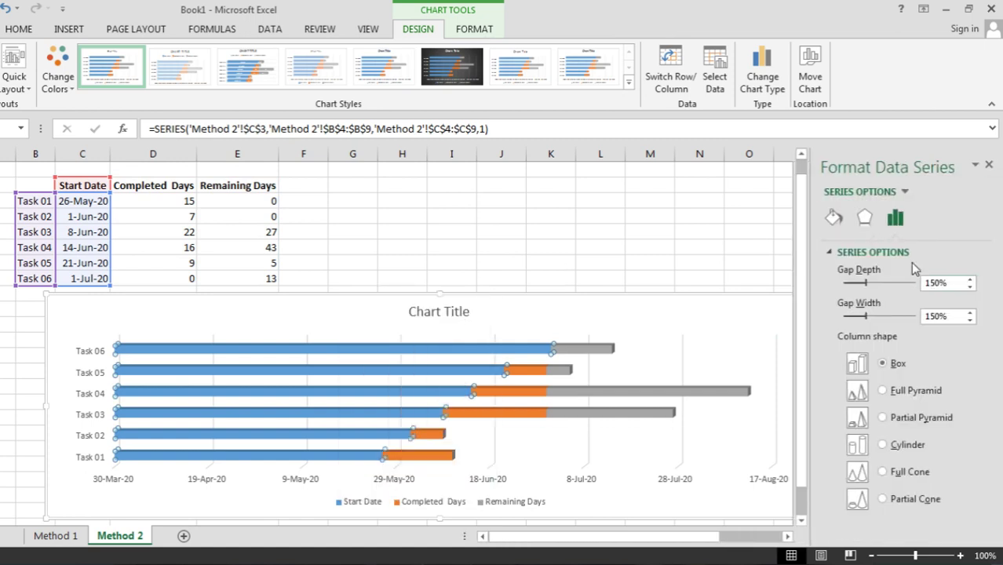
pyautogui.click(832, 221)
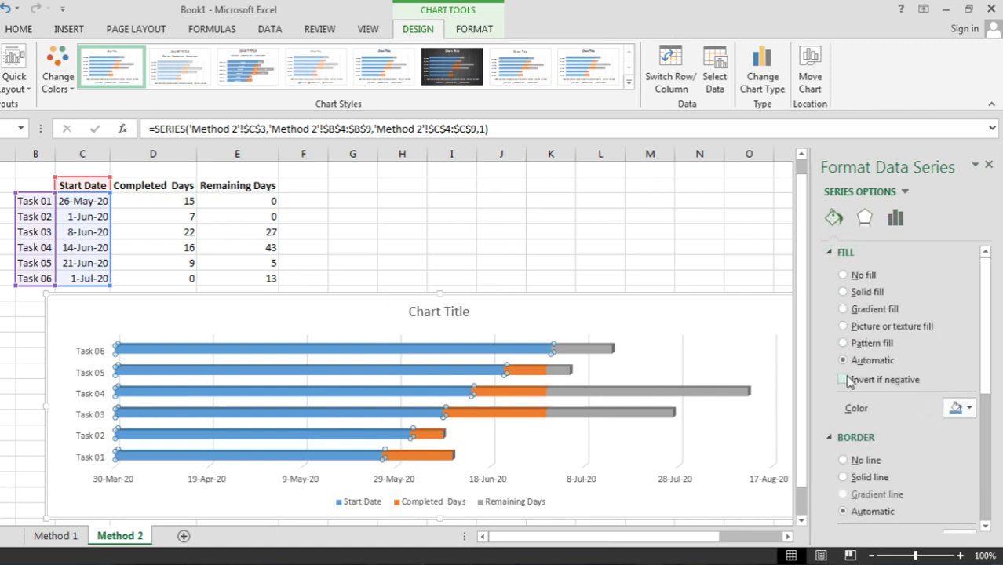
pyautogui.click(843, 276)
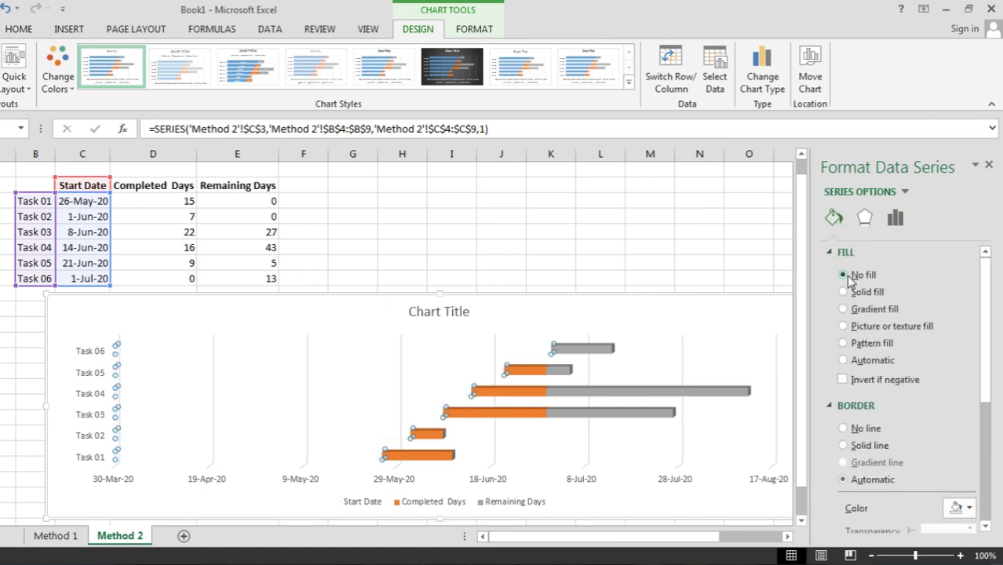
pyautogui.click(726, 314)
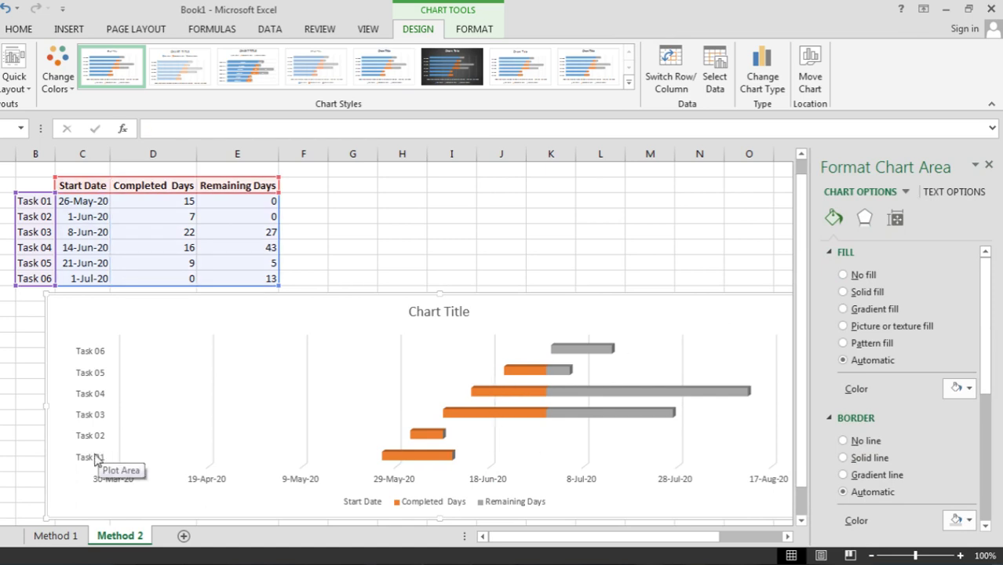
# Step: Paste the Task 01 start date from C5 as the value 43977 into column H
pyautogui.click(113, 480)
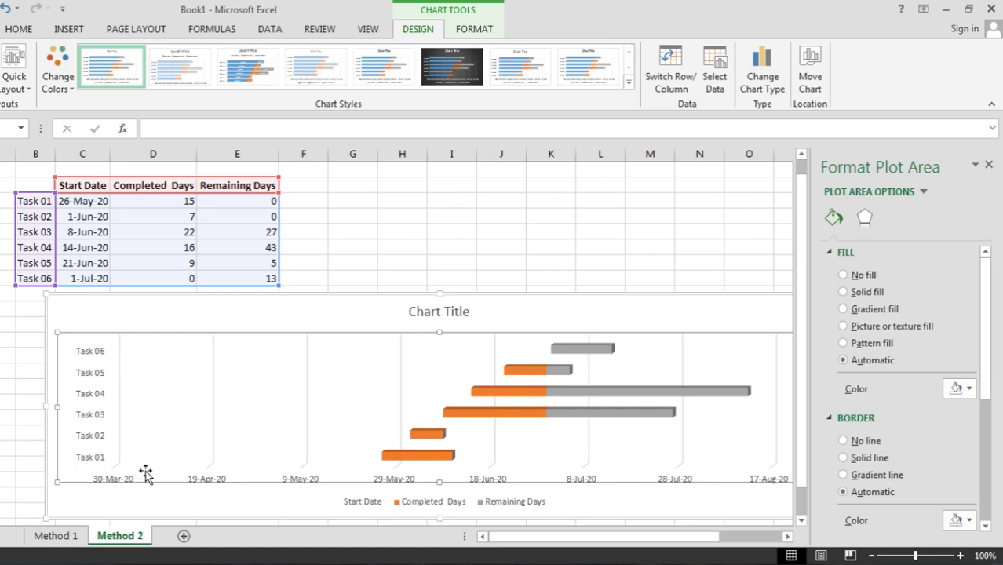
pyautogui.click(112, 491)
pyautogui.click(111, 479)
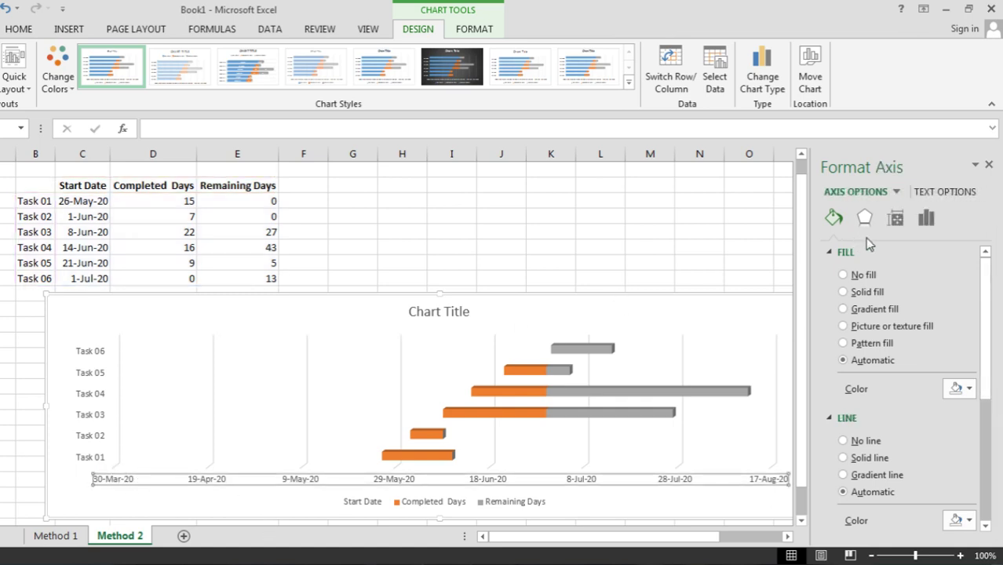
pyautogui.click(926, 217)
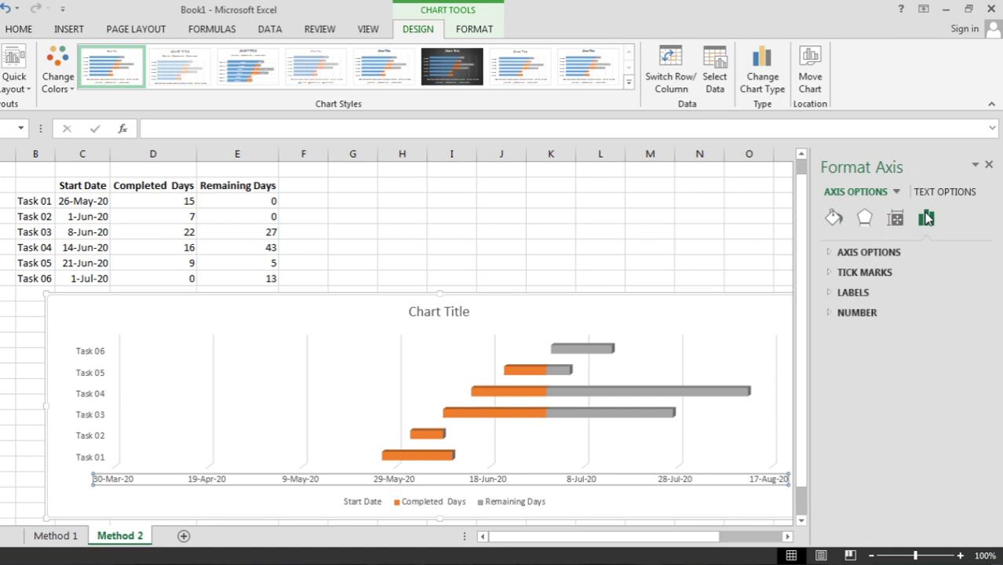
pyautogui.click(830, 252)
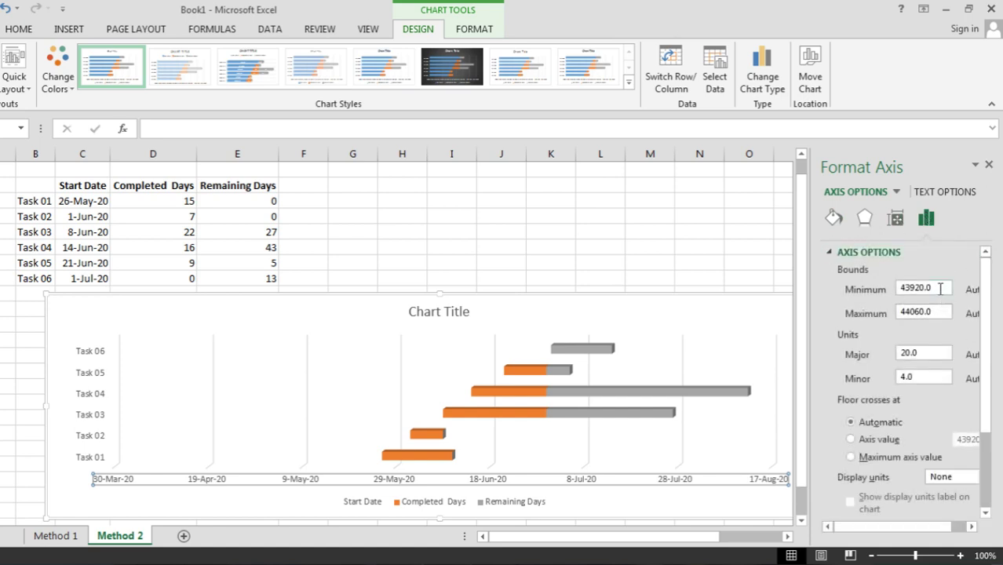
pyautogui.click(940, 288)
pyautogui.click(87, 200)
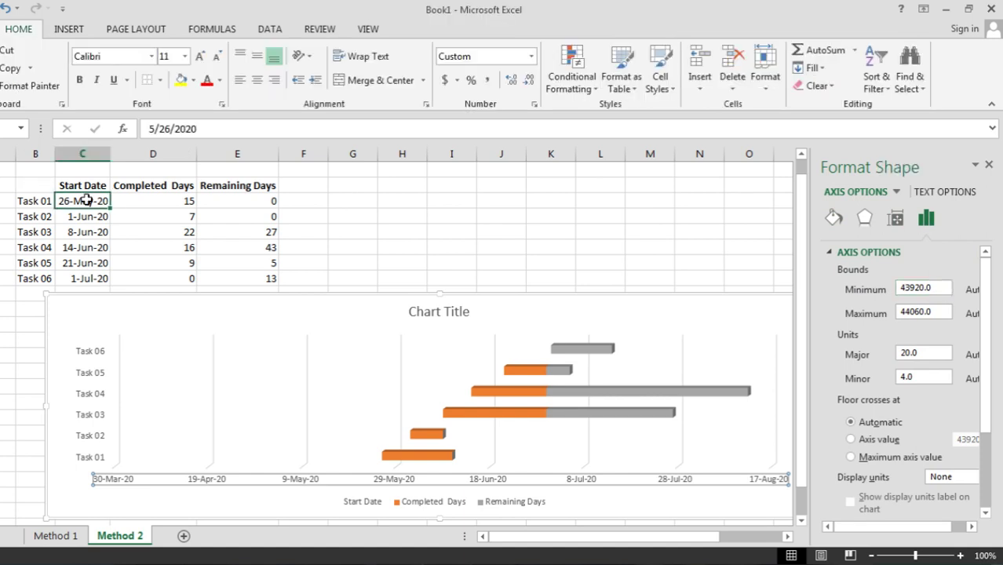
pyautogui.hotkey('ctrl', 'c')
pyautogui.press('Right')
pyautogui.press('Right')
pyautogui.press('Right')
pyautogui.press('Right')
pyautogui.press('Right')
pyautogui.hotkey('alt', 'e')
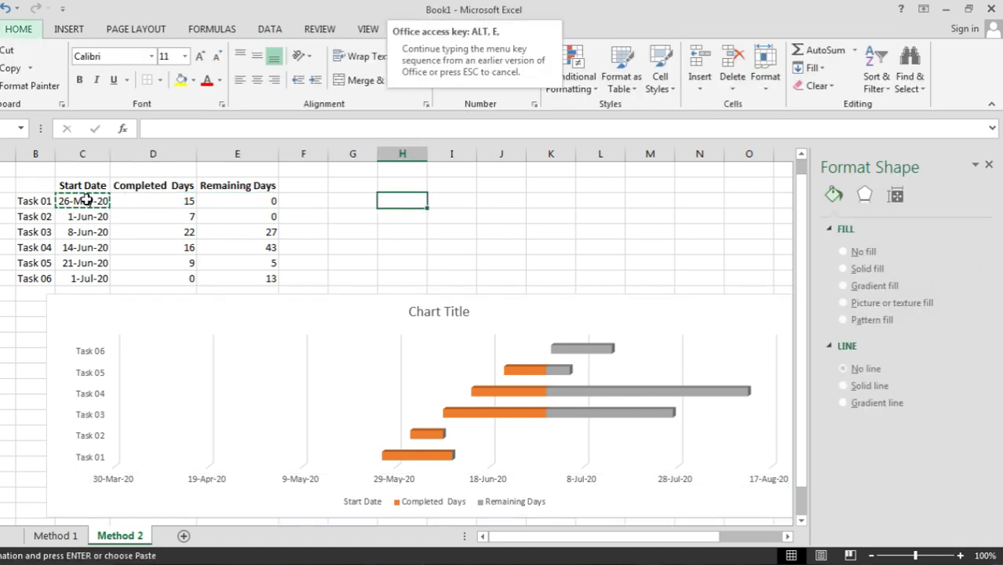
pyautogui.press('s')
pyautogui.press('v')
pyautogui.press('Return')
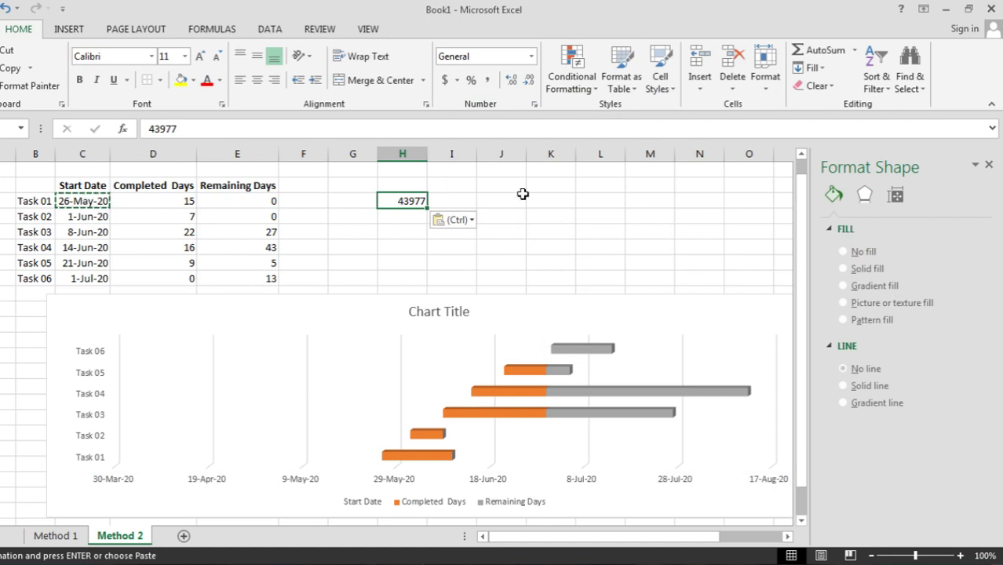
# Step: Set the date axis Minimum bound to 43977 so dates start at 26-May-20
pyautogui.click(112, 480)
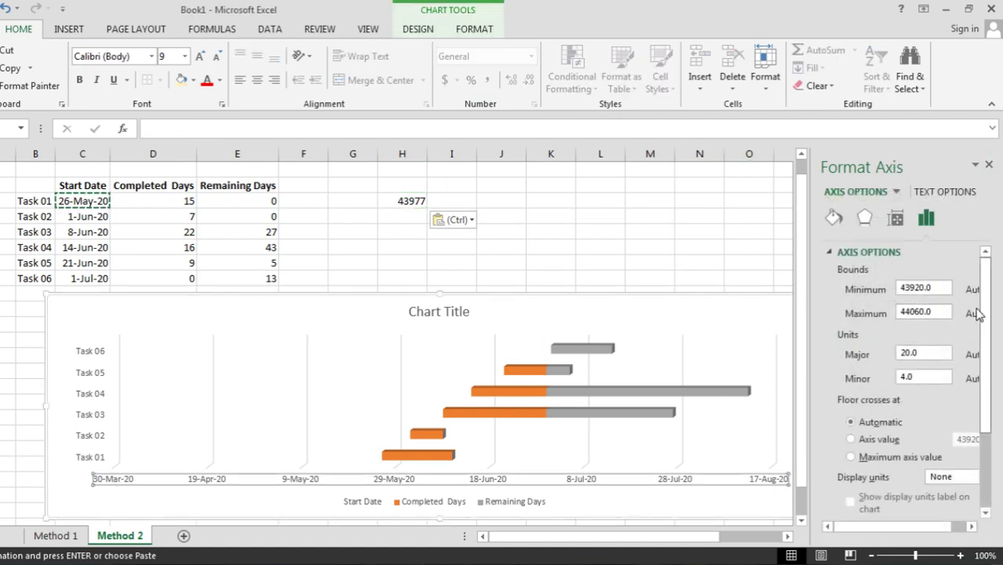
pyautogui.click(936, 287)
pyautogui.doubleClick(936, 287)
pyautogui.write('43977')
pyautogui.press('Return')
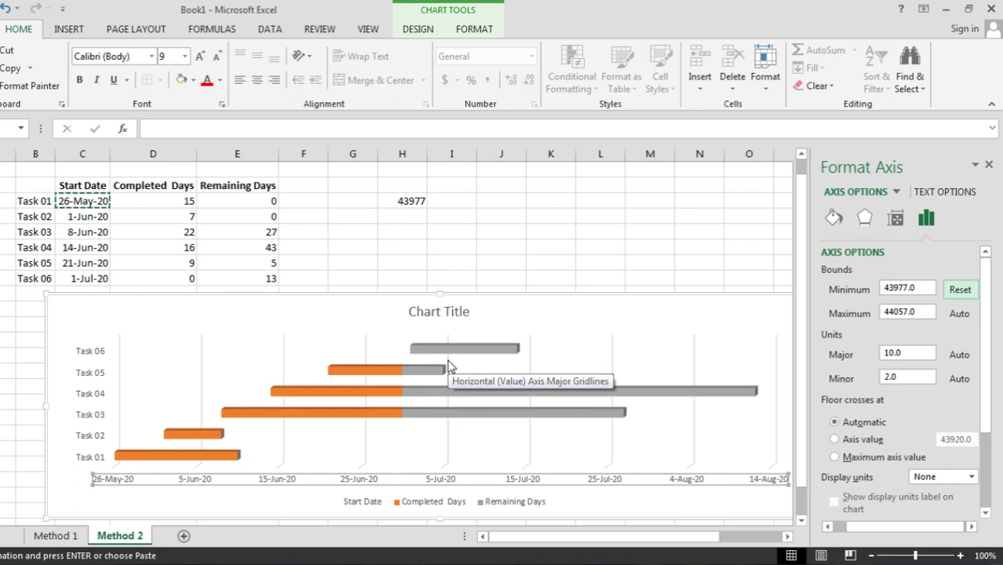
# Step: Turn on Categories in reverse order so Task 01 is at the top
pyautogui.click(92, 461)
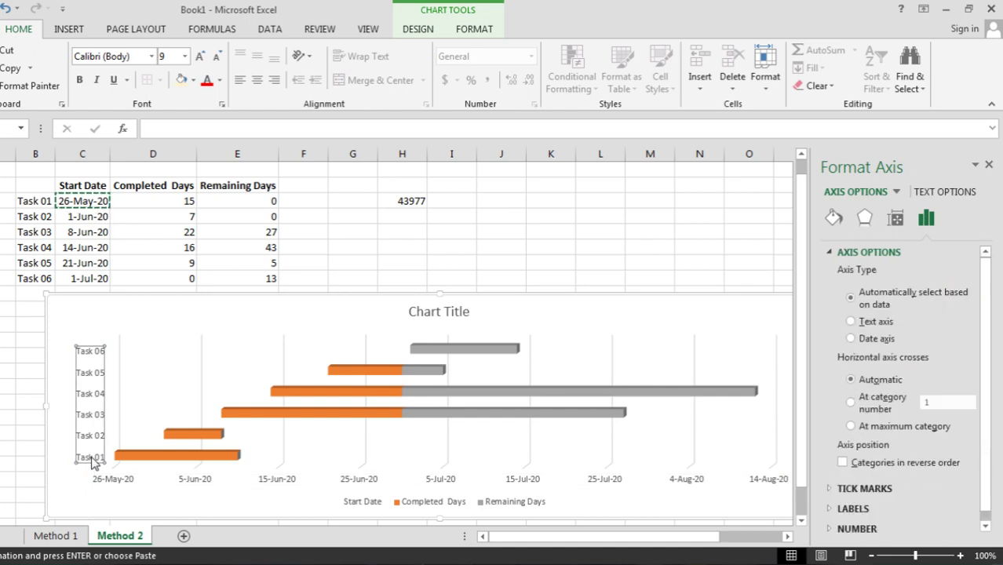
pyautogui.click(842, 463)
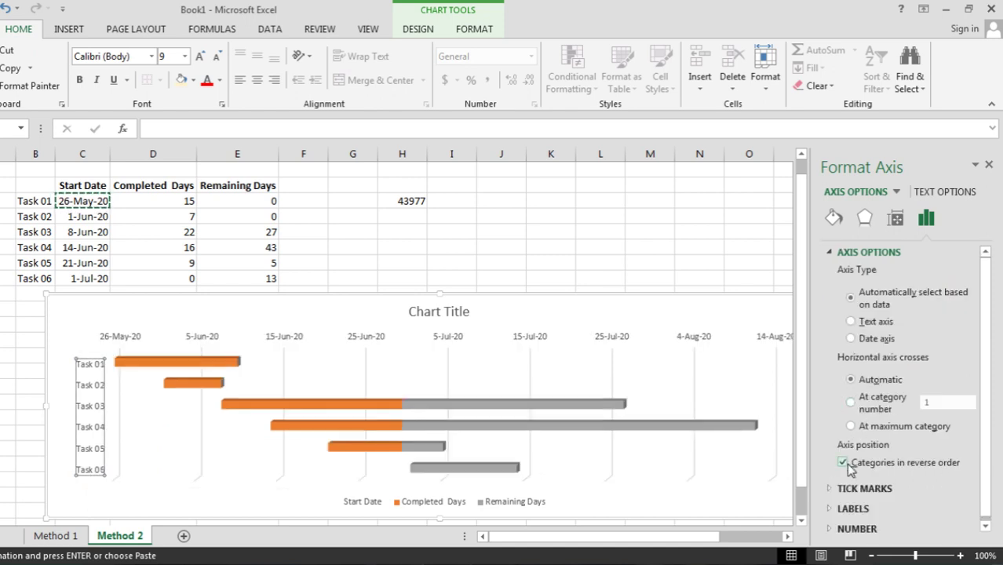
pyautogui.click(320, 338)
# Step: Set the date axis Label Position to High, moving the dates below the bars
pyautogui.click(103, 341)
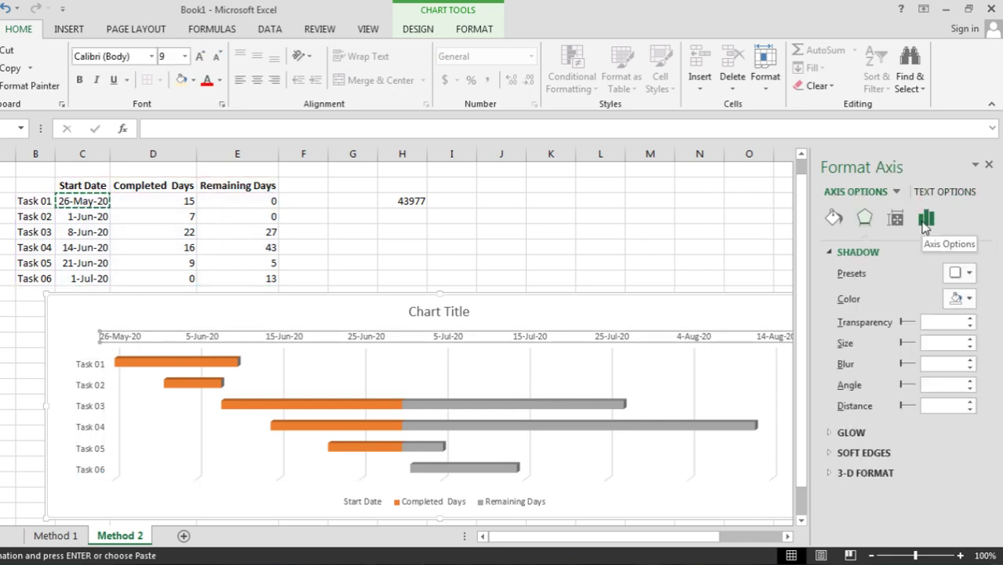
pyautogui.click(926, 219)
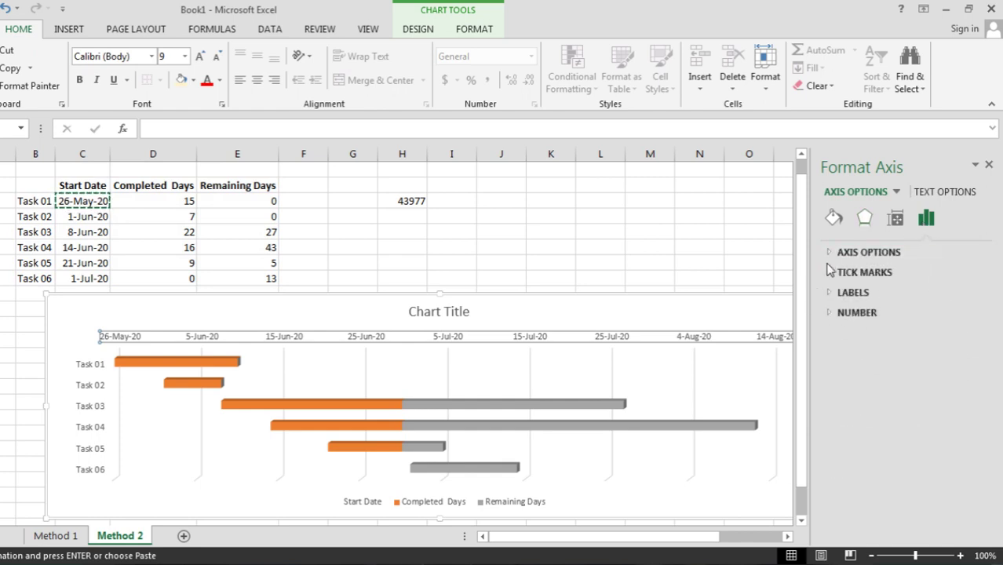
pyautogui.click(833, 292)
pyautogui.click(968, 312)
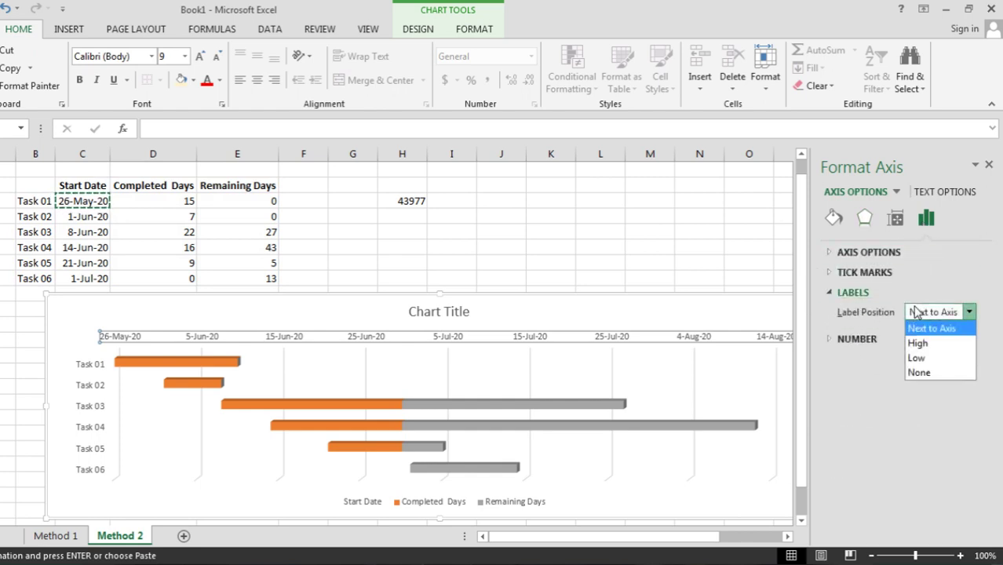
pyautogui.click(941, 343)
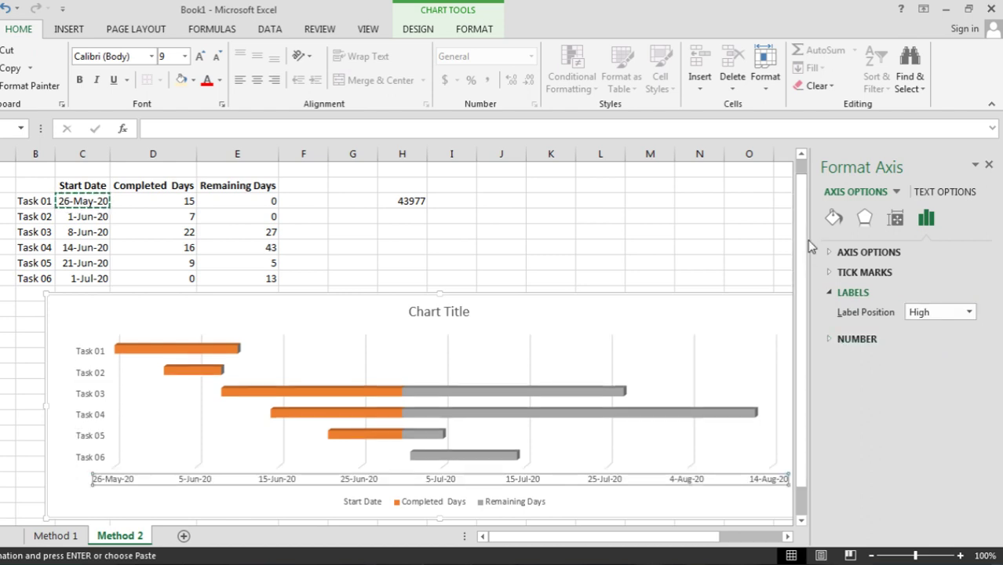
pyautogui.moveTo(808, 234); pyautogui.dragTo(831, 229)
# Step: Close the formatting pane and delete the Start Date entry from the chart legend
pyautogui.click(704, 305)
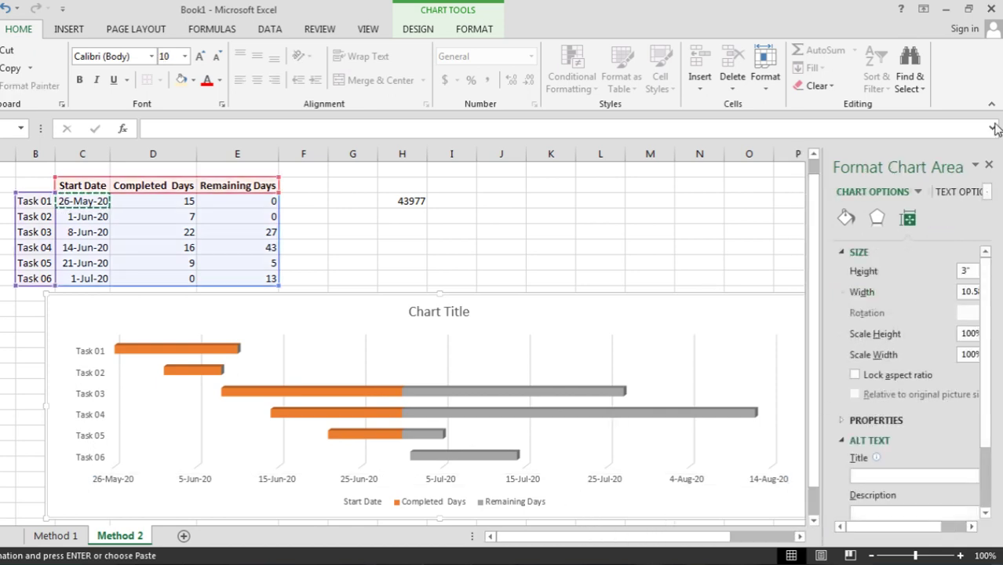
pyautogui.click(988, 164)
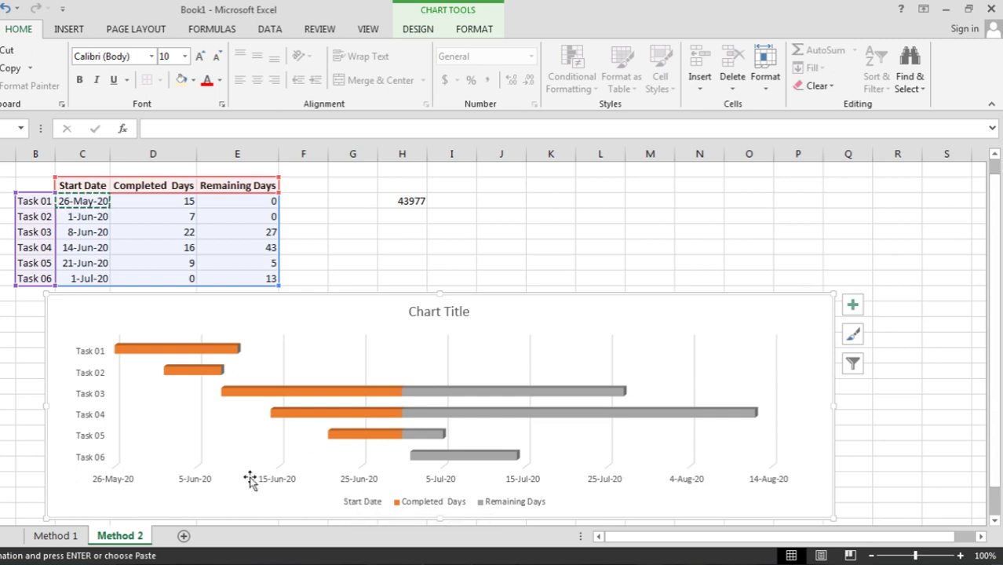
pyautogui.click(370, 507)
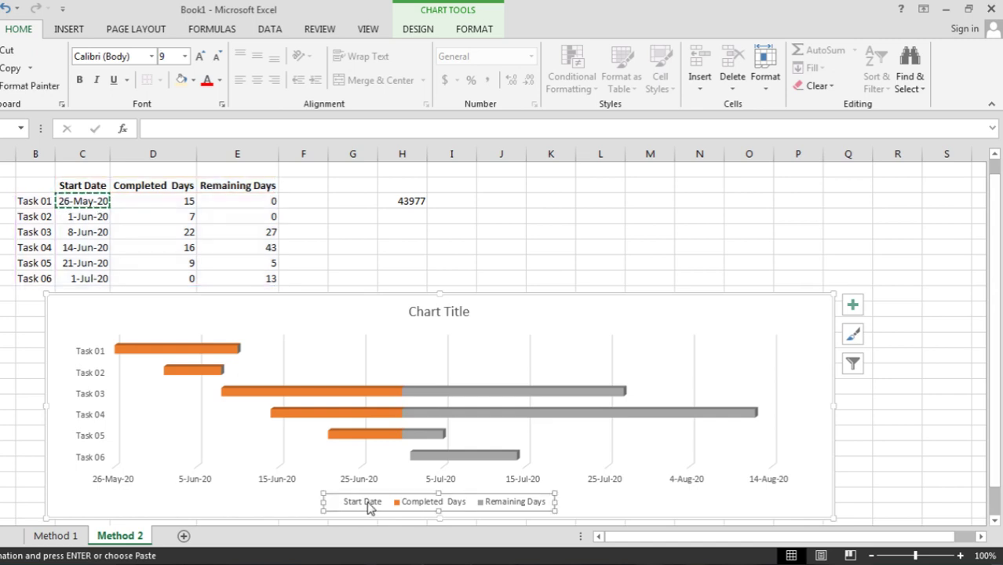
pyautogui.click(370, 506)
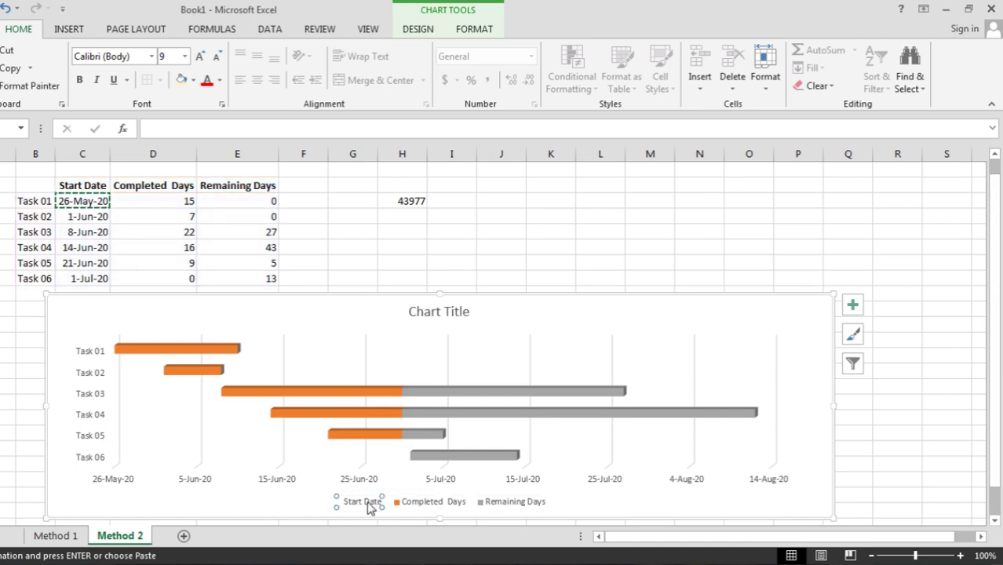
pyautogui.press('Delete')
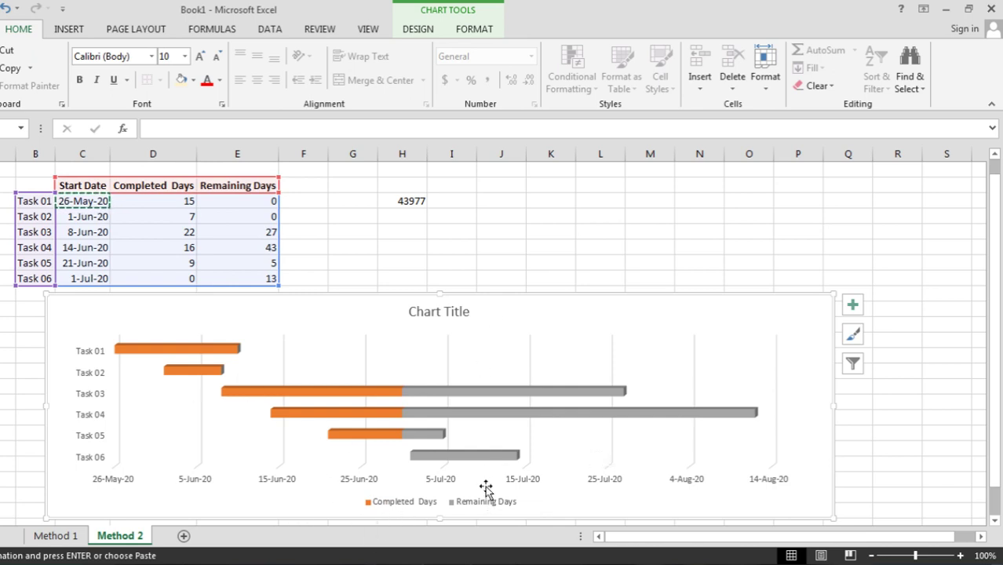
# Step: Replace the placeholder chart title text with 'Important Proposal'
pyautogui.click(443, 313)
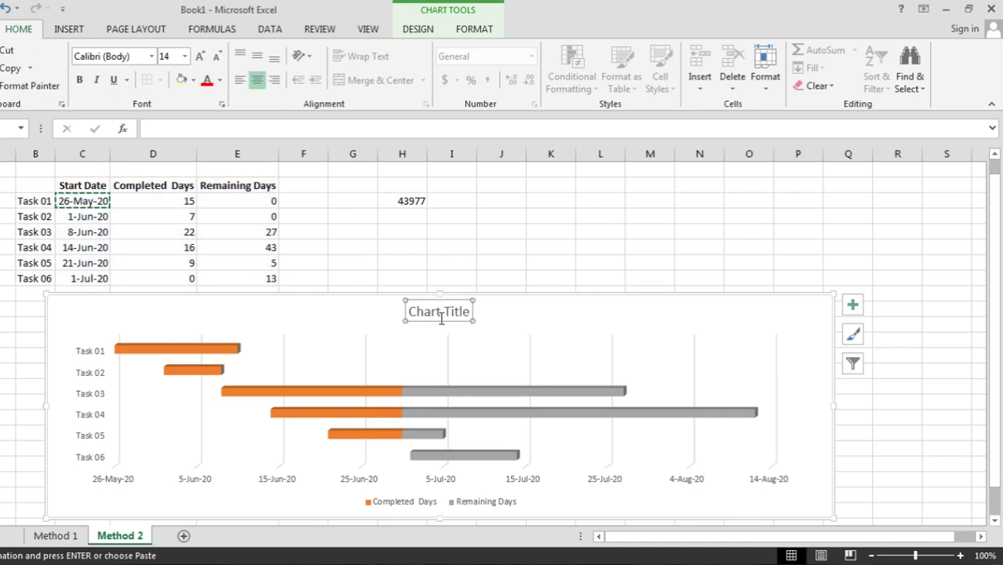
pyautogui.click(450, 307)
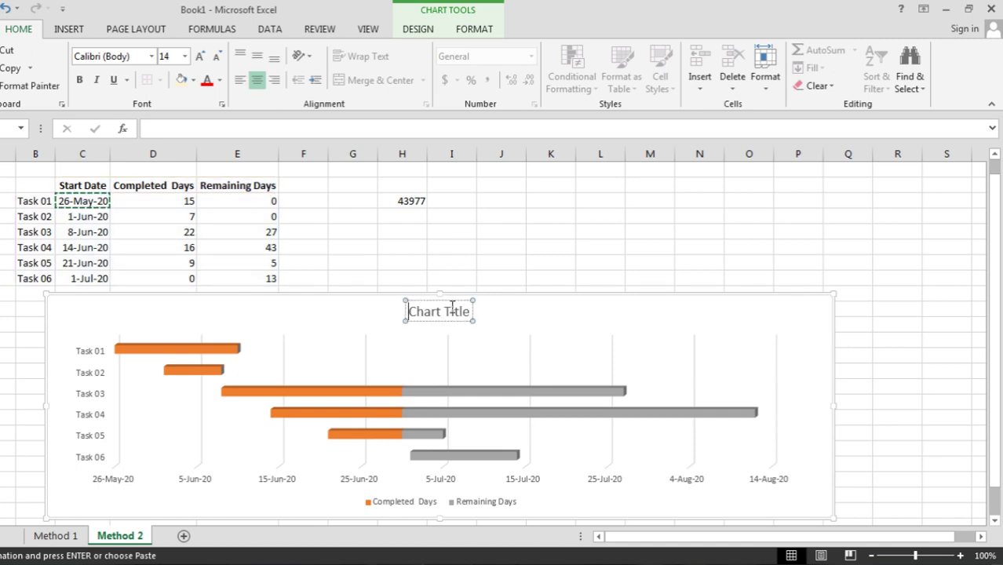
pyautogui.hotkey('ctrl', 'shift', 'Right')
pyautogui.hotkey('ctrl', 'shift', 'Right')
pyautogui.write('Impor')
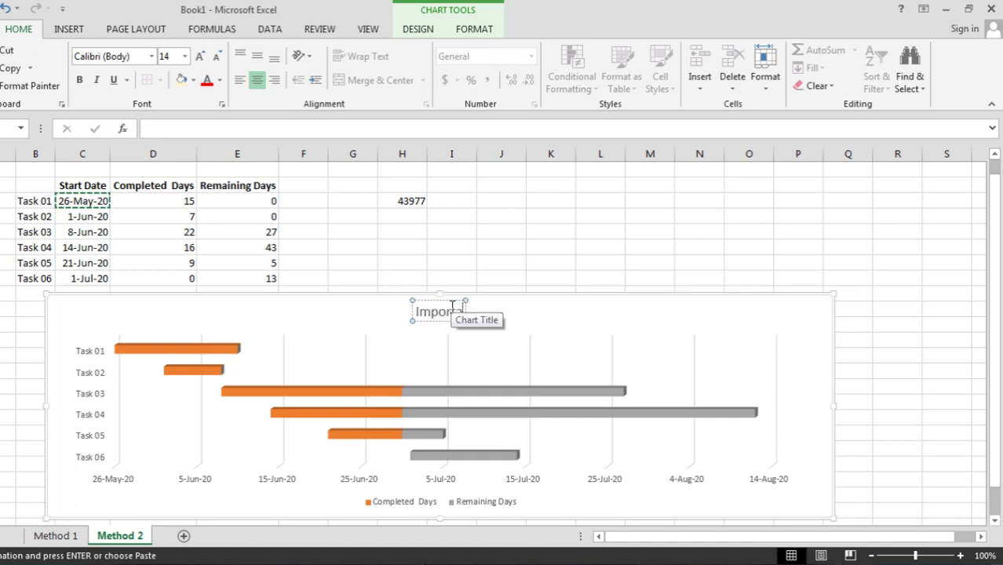
pyautogui.write('tant Ass')
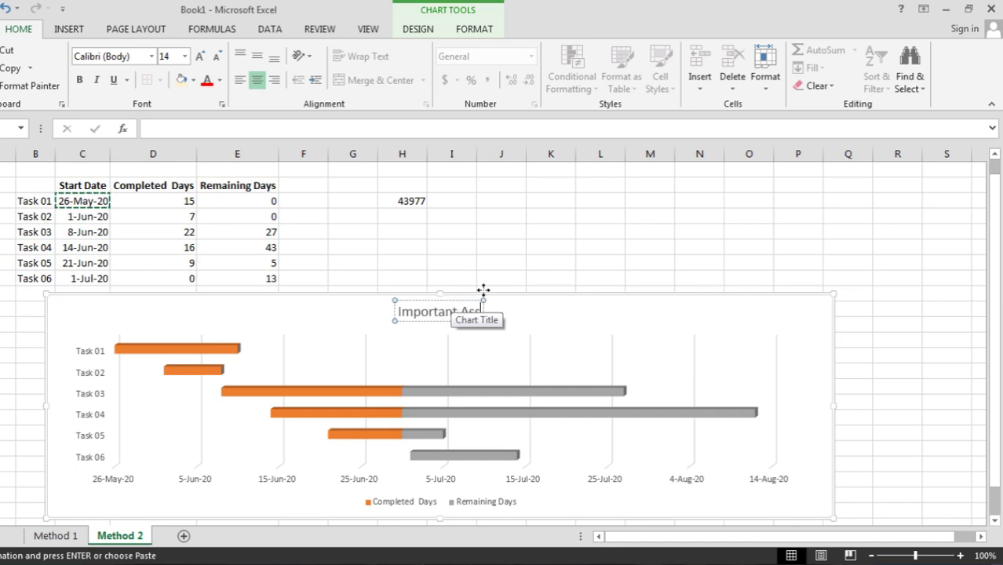
pyautogui.press('BackSpace')
pyautogui.press('BackSpace')
pyautogui.press('BackSpace')
pyautogui.press('BackSpace')
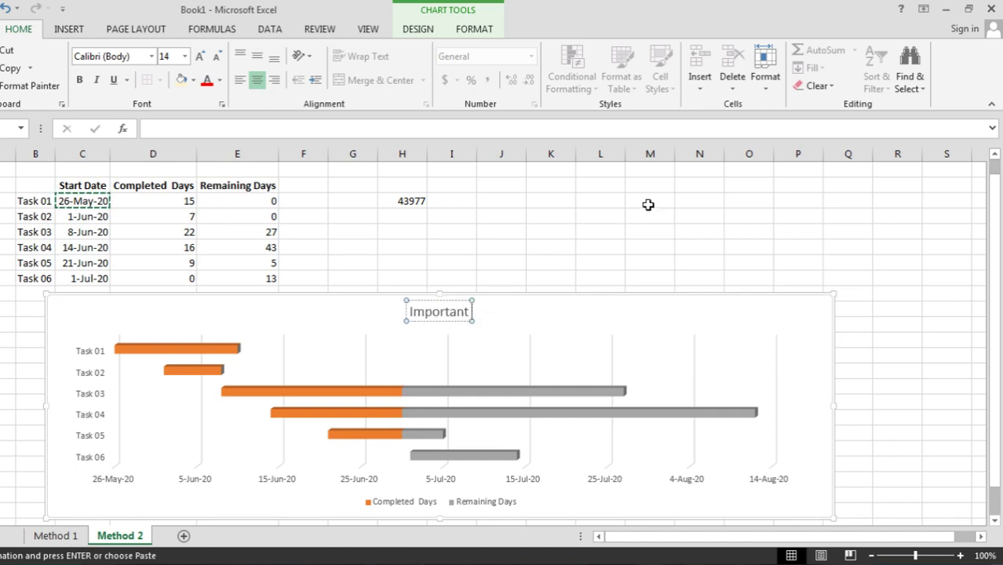
pyautogui.write('Proposa')
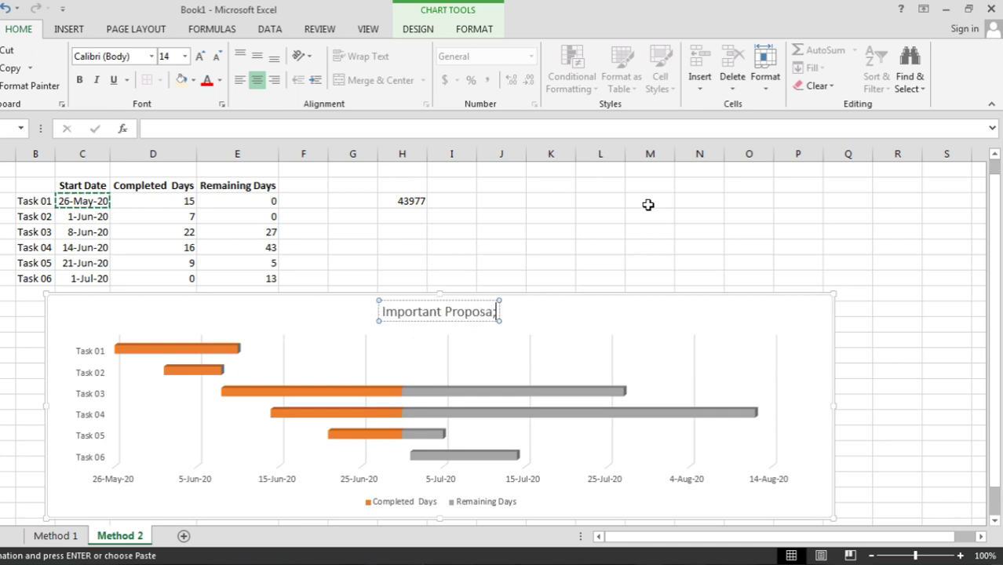
pyautogui.write('l')
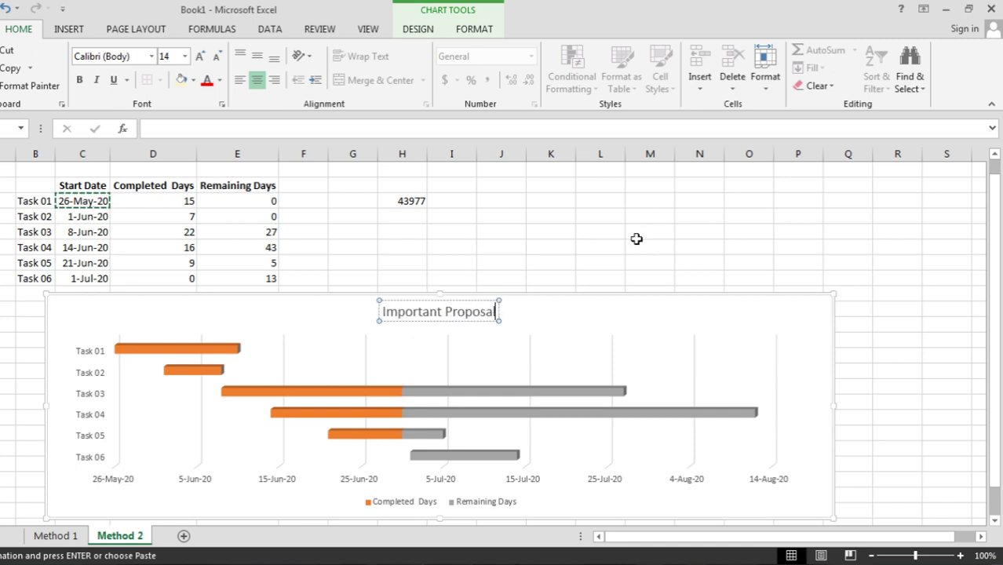
pyautogui.click(642, 307)
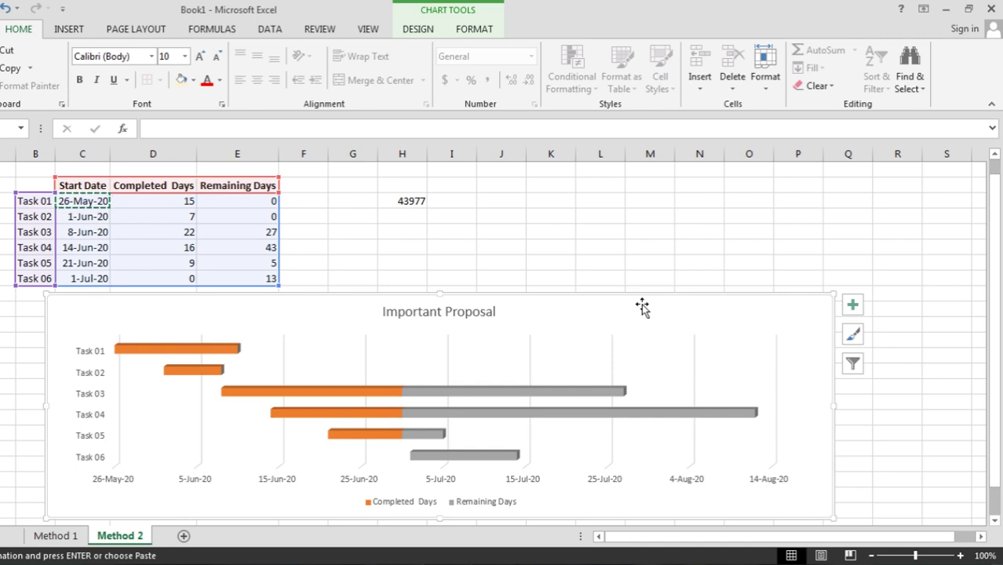
pyautogui.hotkey('ctrl', 'pageup')
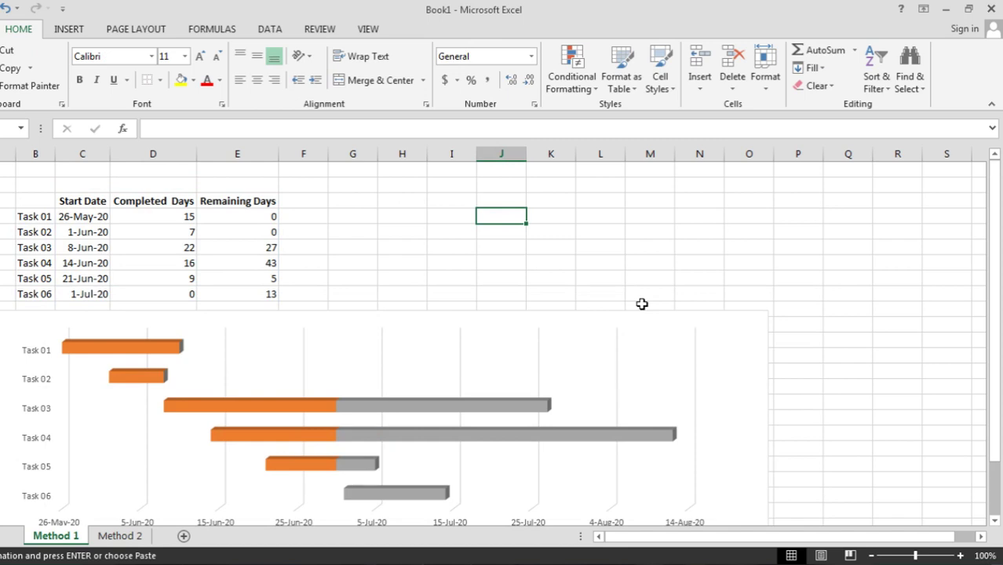
pyautogui.hotkey('ctrl', 'pagedown')
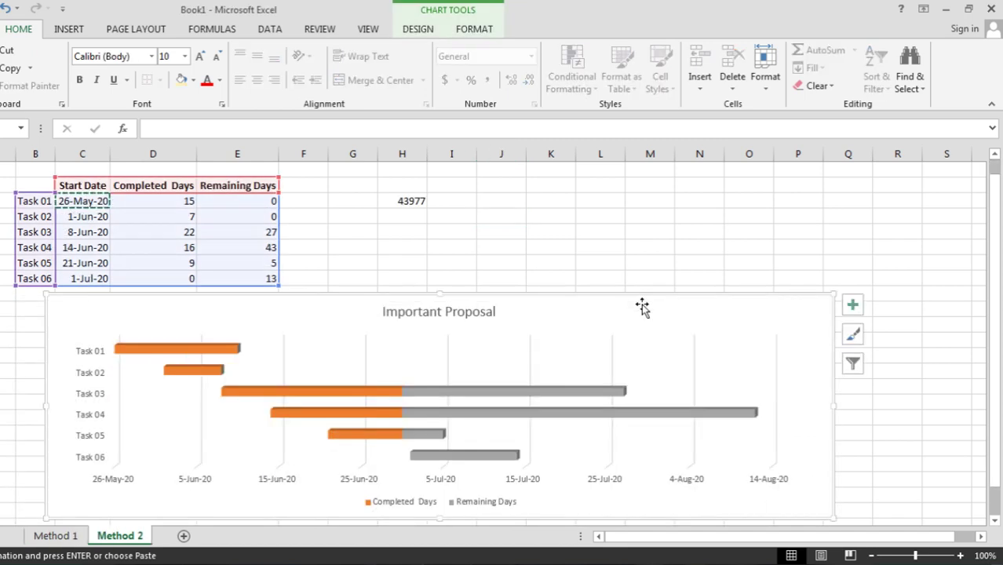